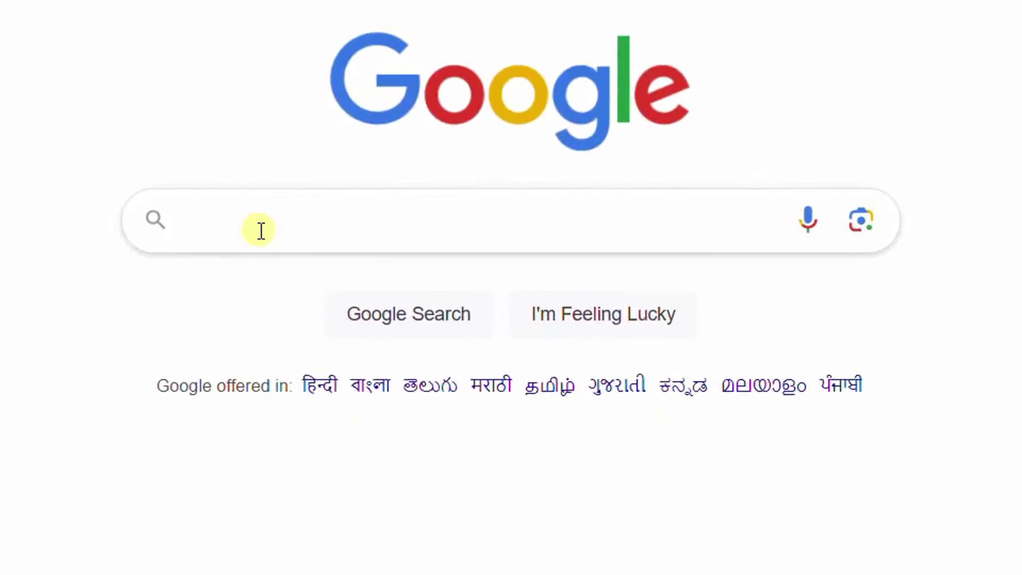
Step: Search Google for 'oracle 19c download' and open Oracle's Database 19c Windows x64 download page
click(216, 222)
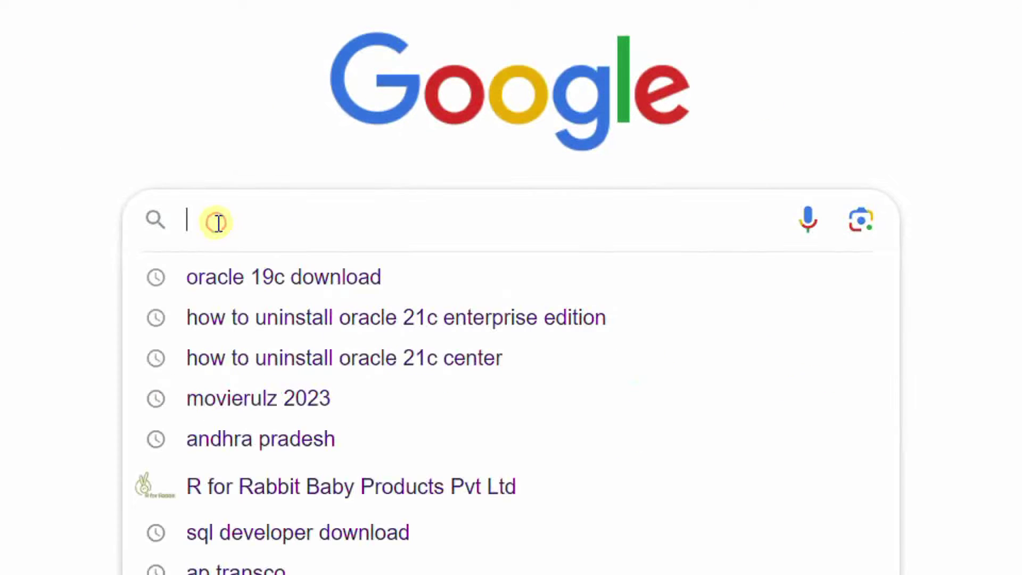
click(254, 279)
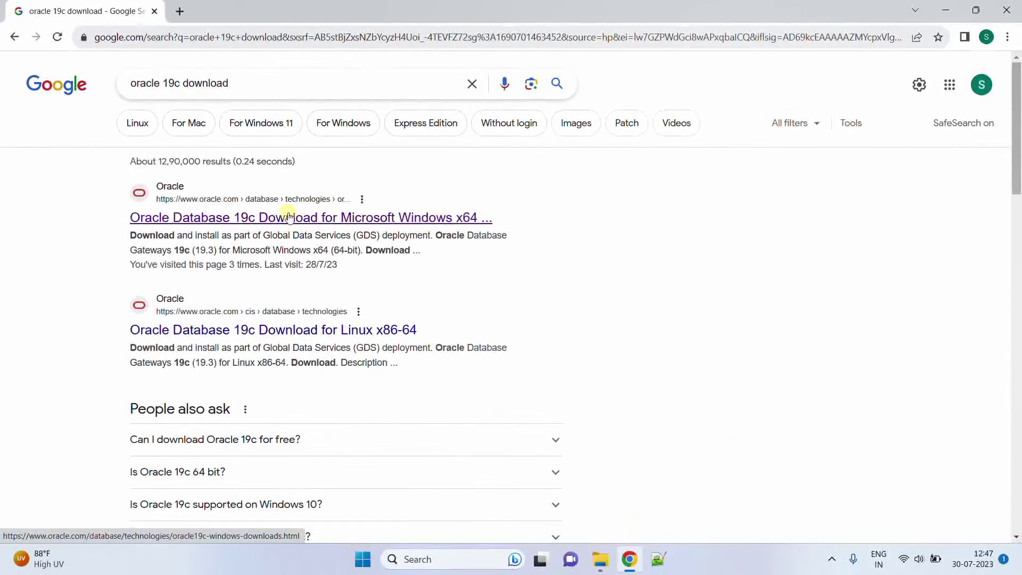
click(283, 223)
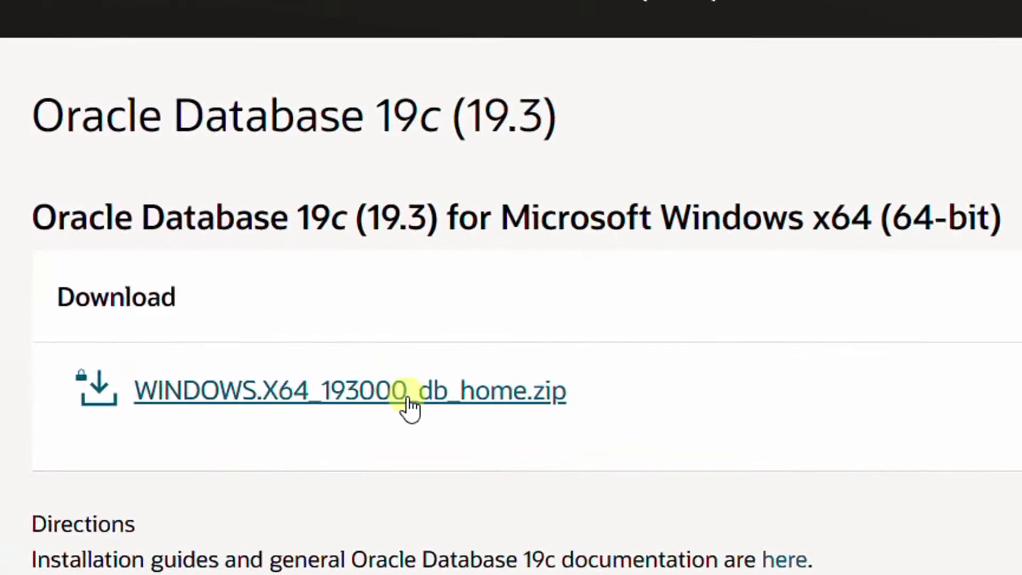
Step: Accept the license for WINDOWS.X64_193000_db_home.zip and request its download
click(408, 399)
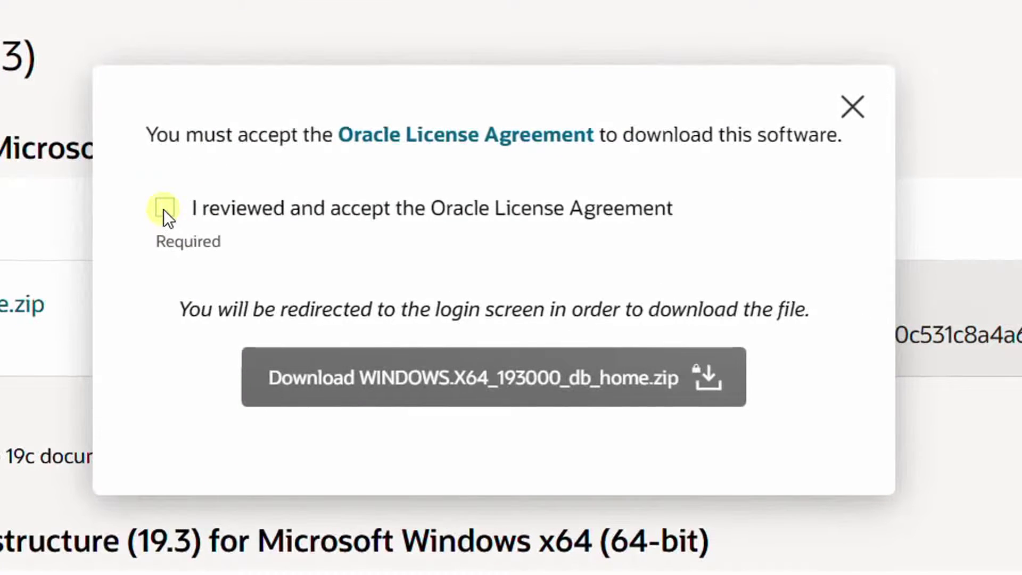
click(164, 209)
click(439, 379)
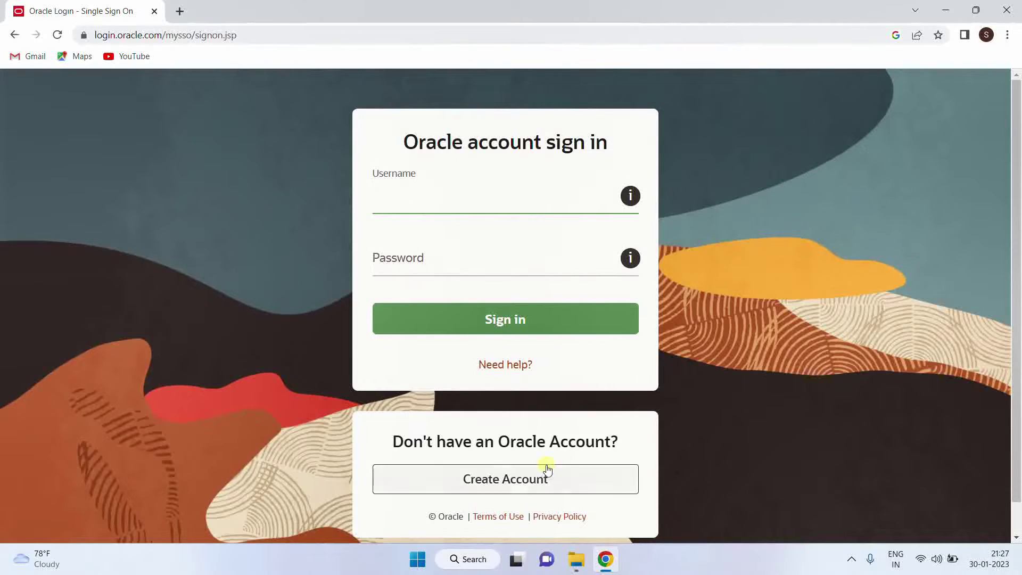
Step: Sign in to an Oracle account with username and password so the download can proceed
click(508, 482)
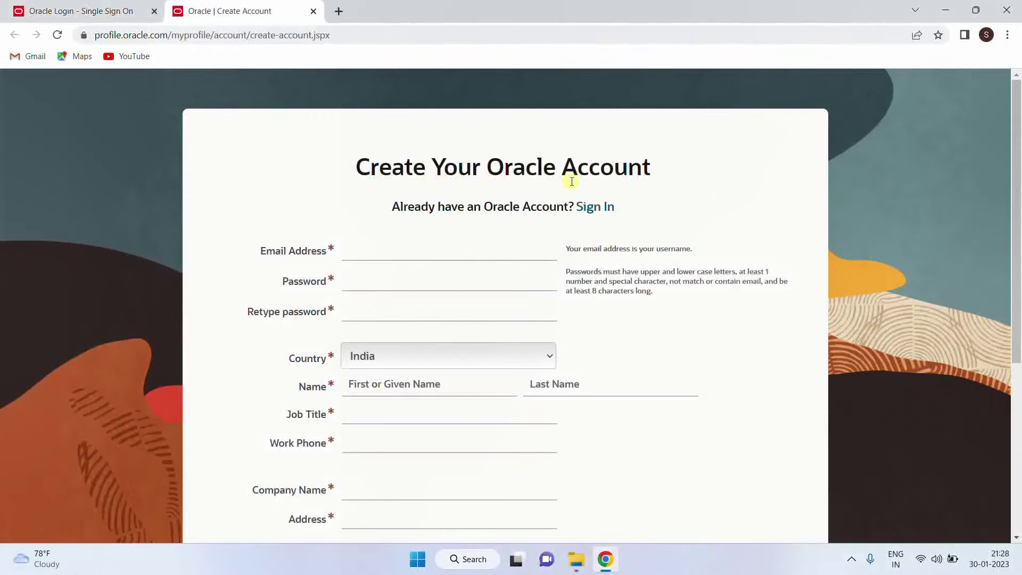
scroll(572, 300, down, 5)
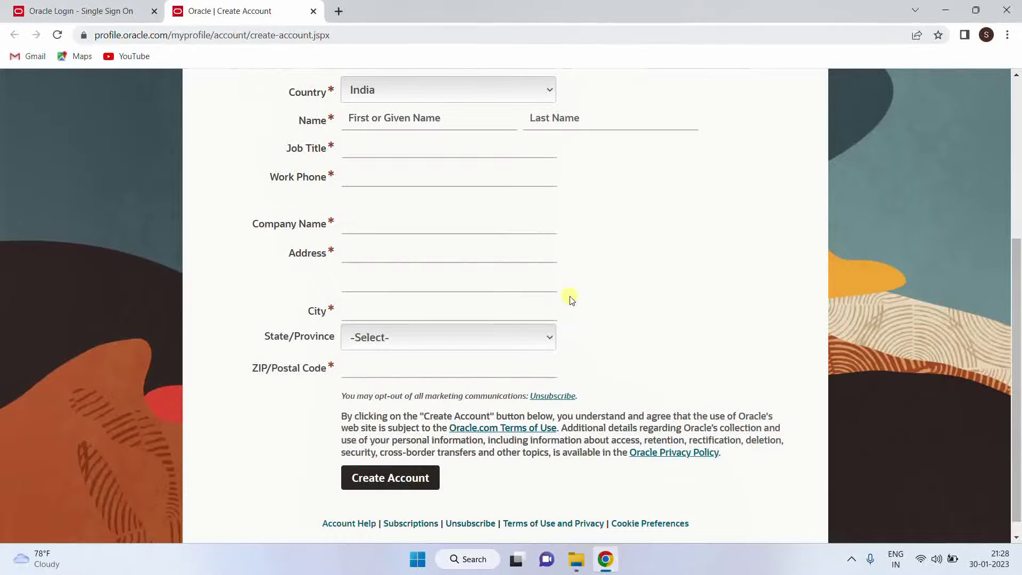
scroll(571, 300, down, 1)
scroll(570, 300, up, 3)
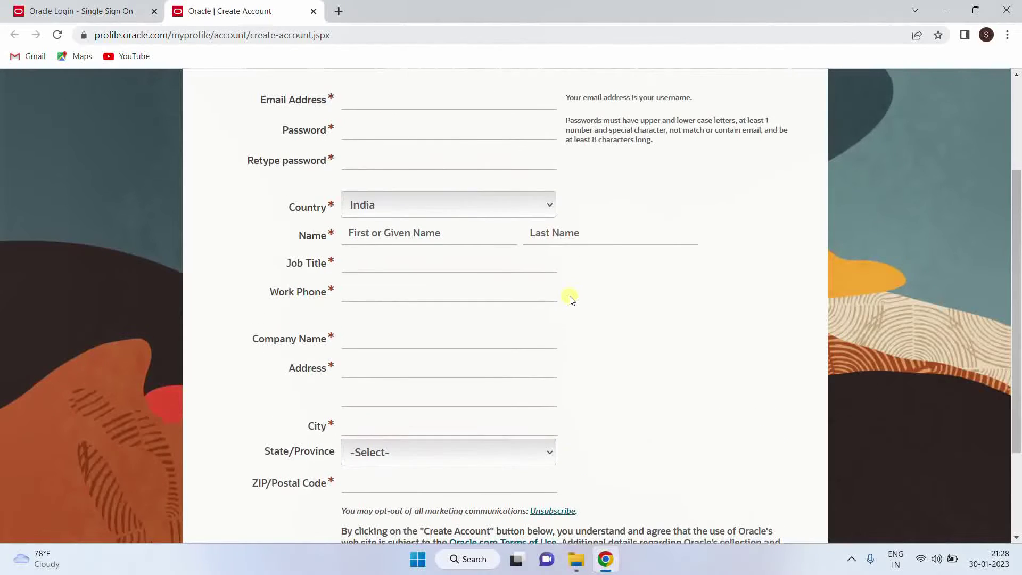
scroll(570, 300, up, 3)
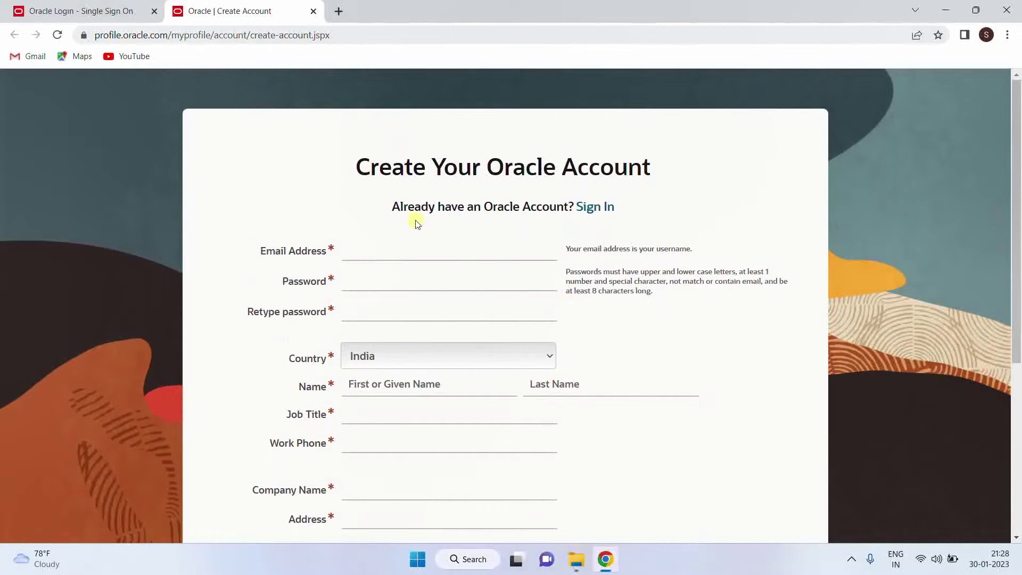
click(603, 209)
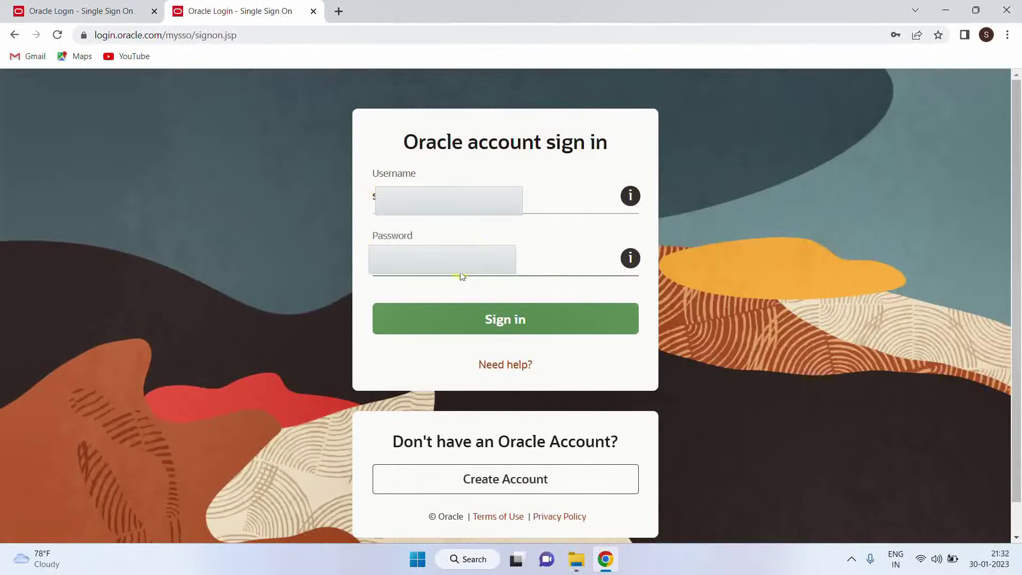
click(441, 320)
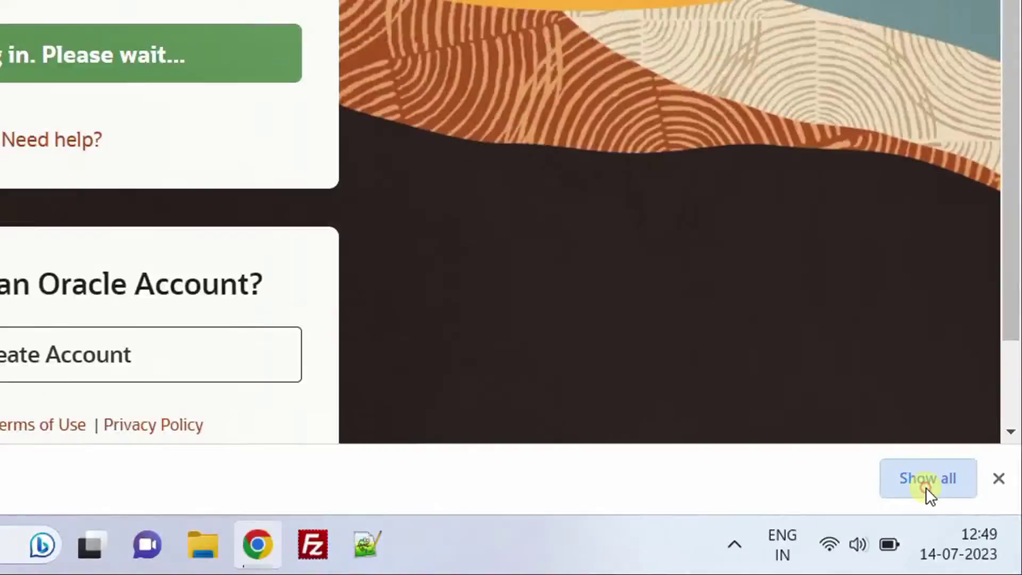
Step: Reveal the downloaded WINDOWS.X64_193000_db_home.zip in its Downloads folder from Chrome's downloads list
click(767, 343)
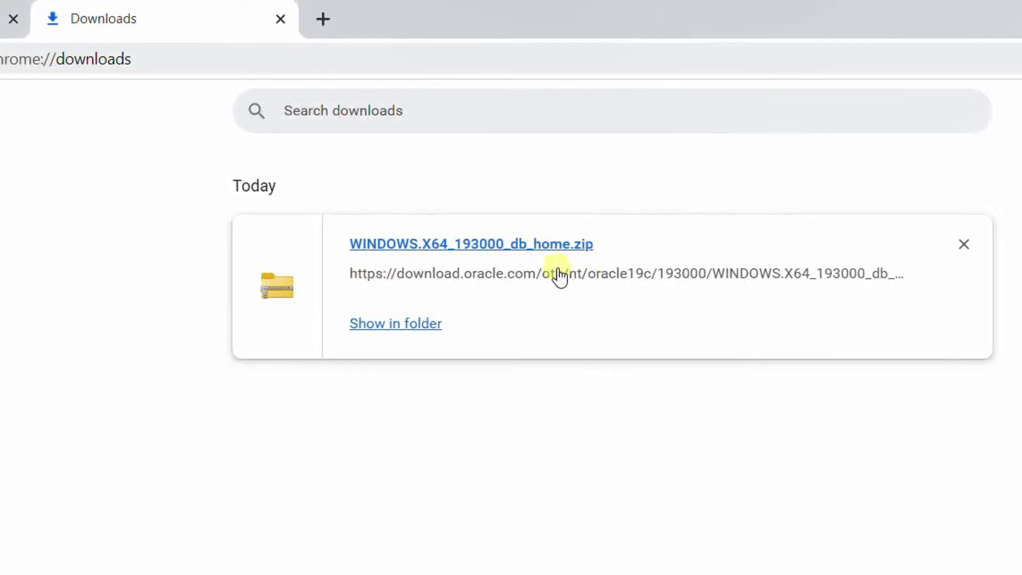
click(396, 333)
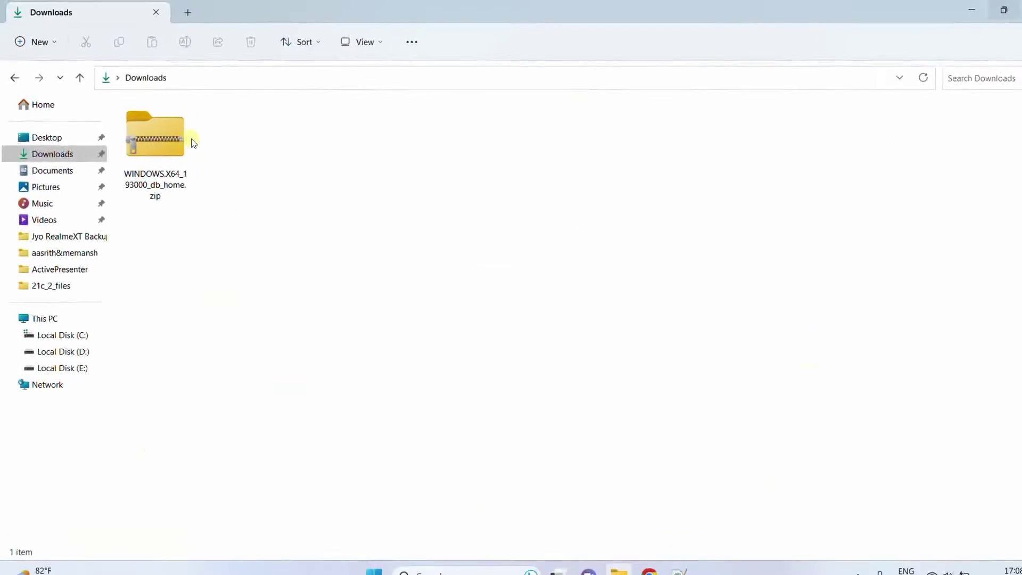
Step: Extract the Oracle zip with WinRAR into a WINDOWS.X64_193000_db_home folder and view its contents
click(176, 74)
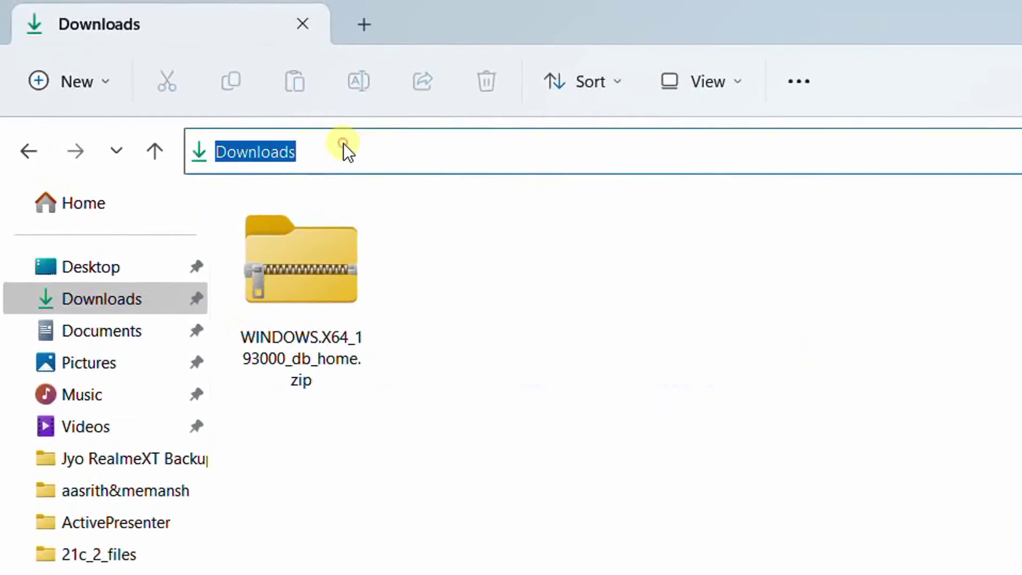
click(413, 324)
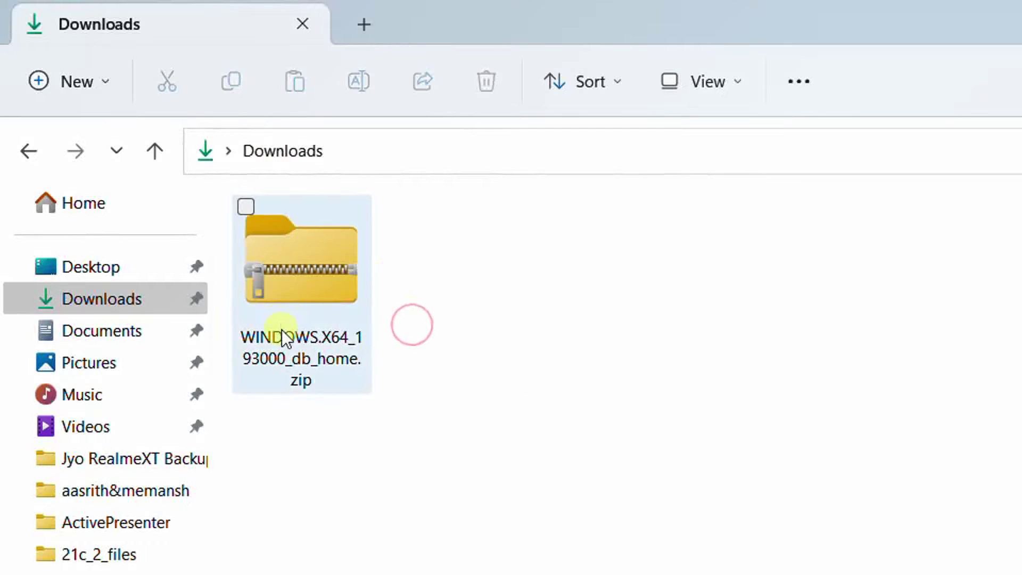
mouse_move(295, 307)
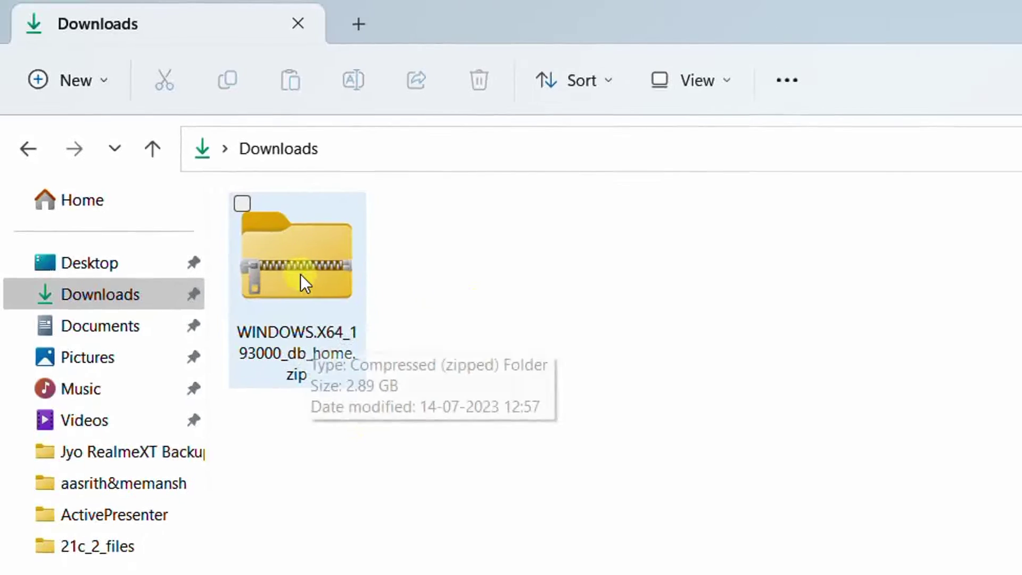
click(297, 284)
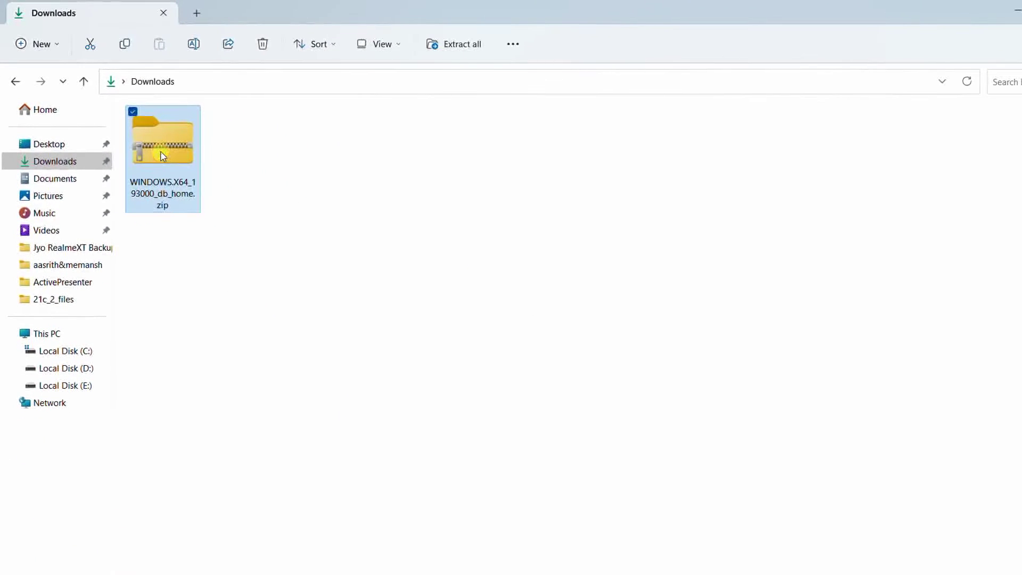
right_click(163, 156)
mouse_move(213, 458)
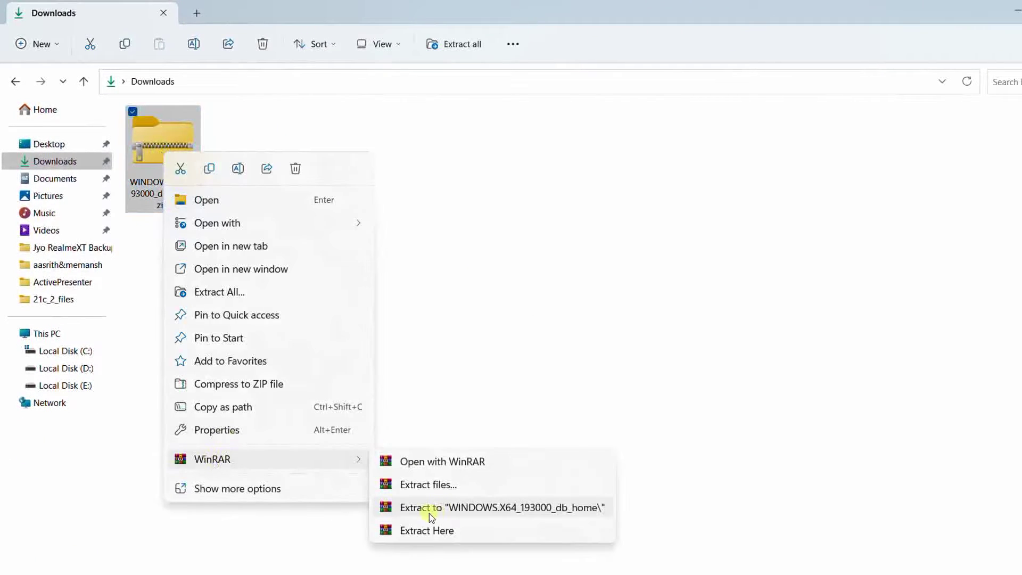
click(474, 510)
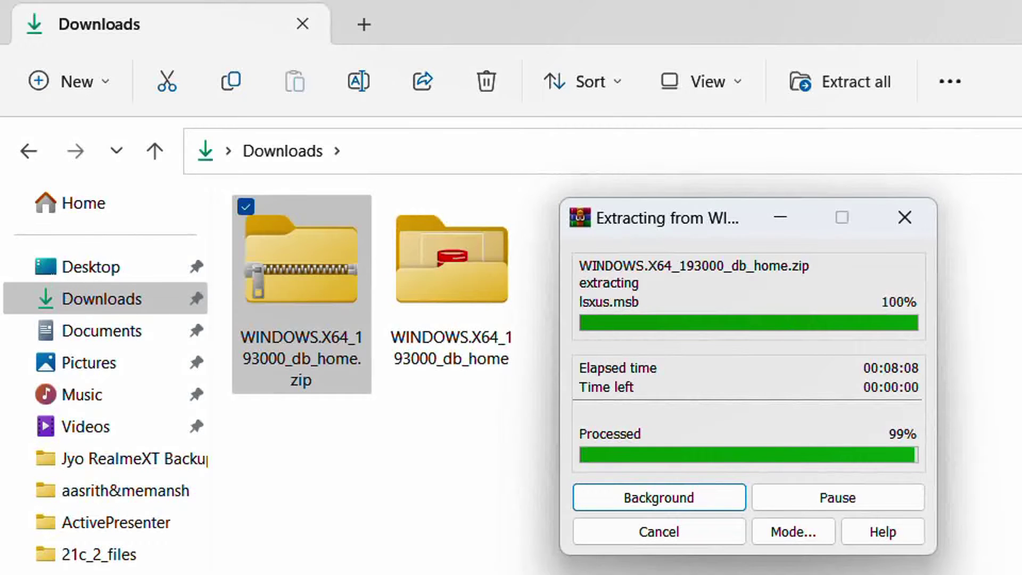
click(620, 331)
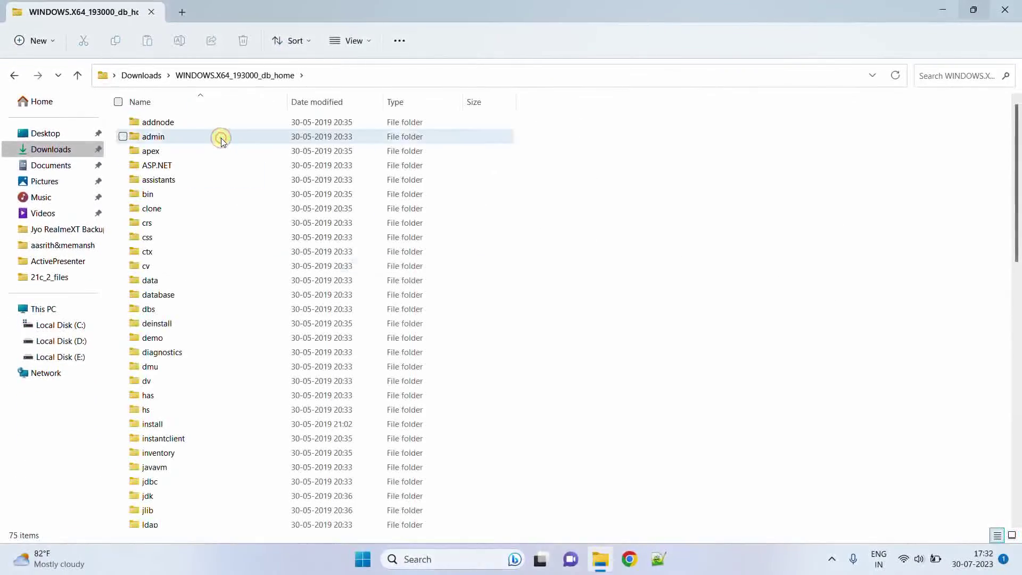
Step: Run setup.exe from the extracted WINDOWS.X64_193000_db_home folder as administrator
scroll(184, 270, down, 15)
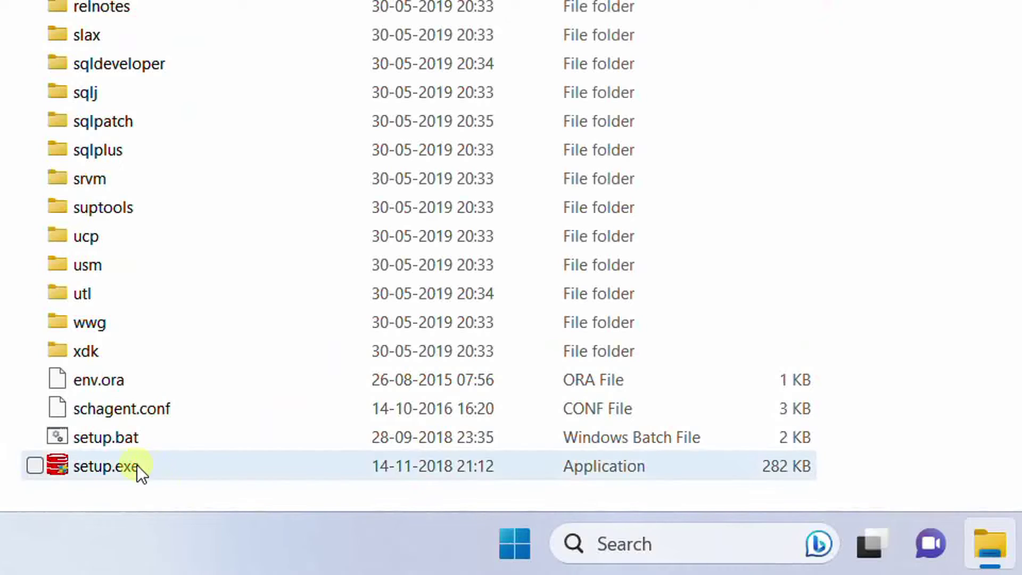
click(127, 467)
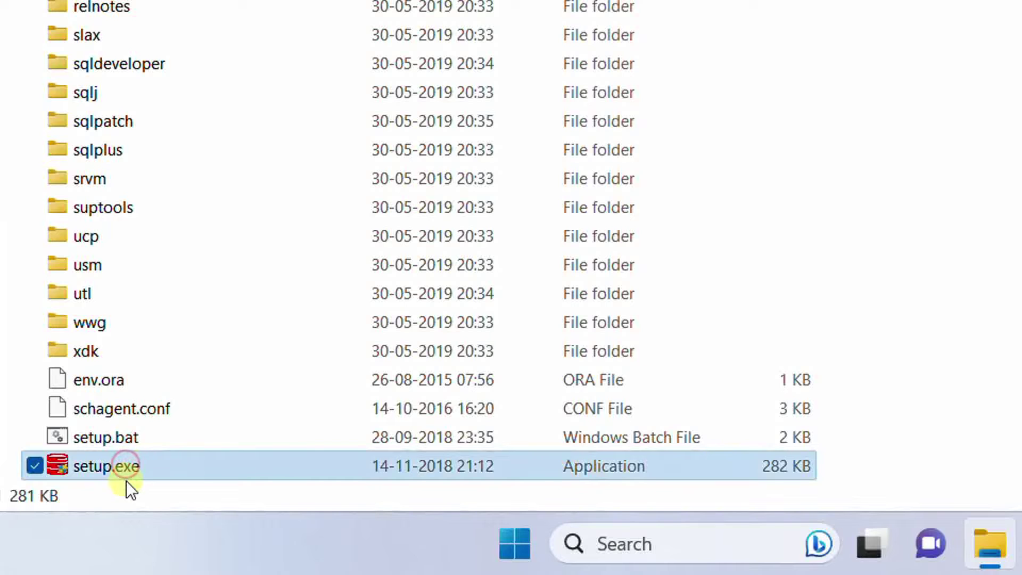
right_click(132, 468)
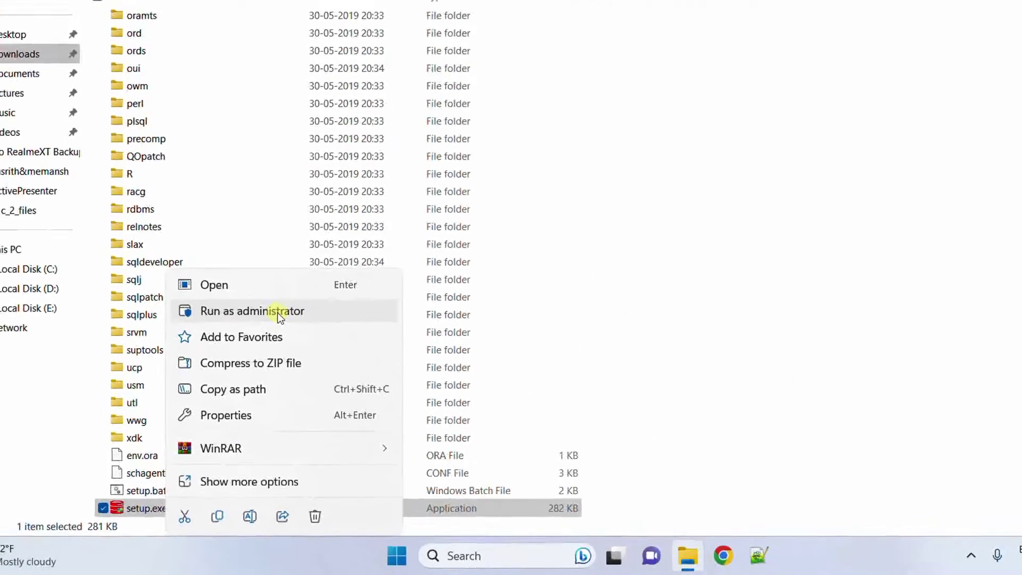
click(266, 360)
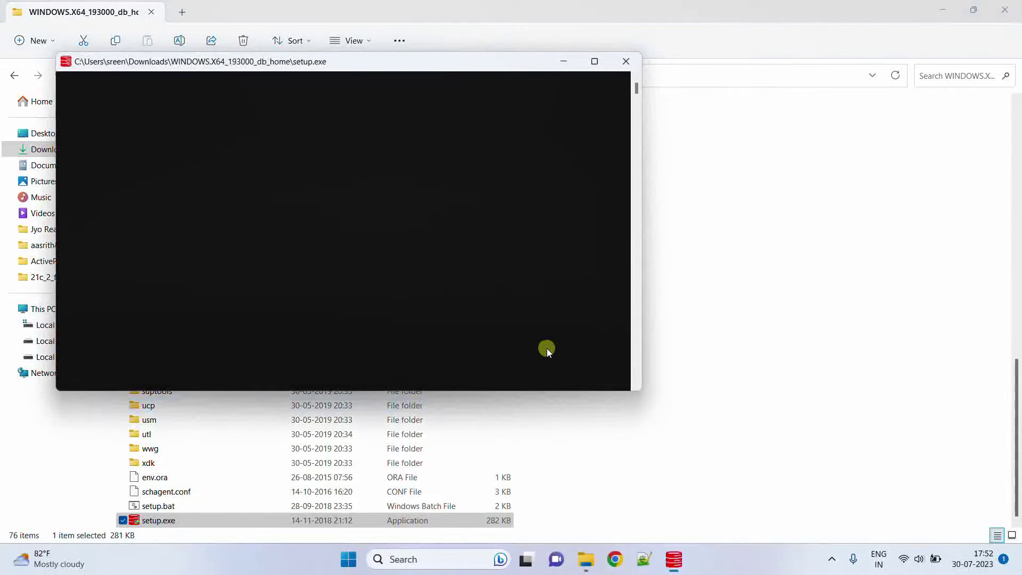
Step: Approve the administrator prompt and keep 'Create and configure a single instance database', moving to Select System Class
click(944, 10)
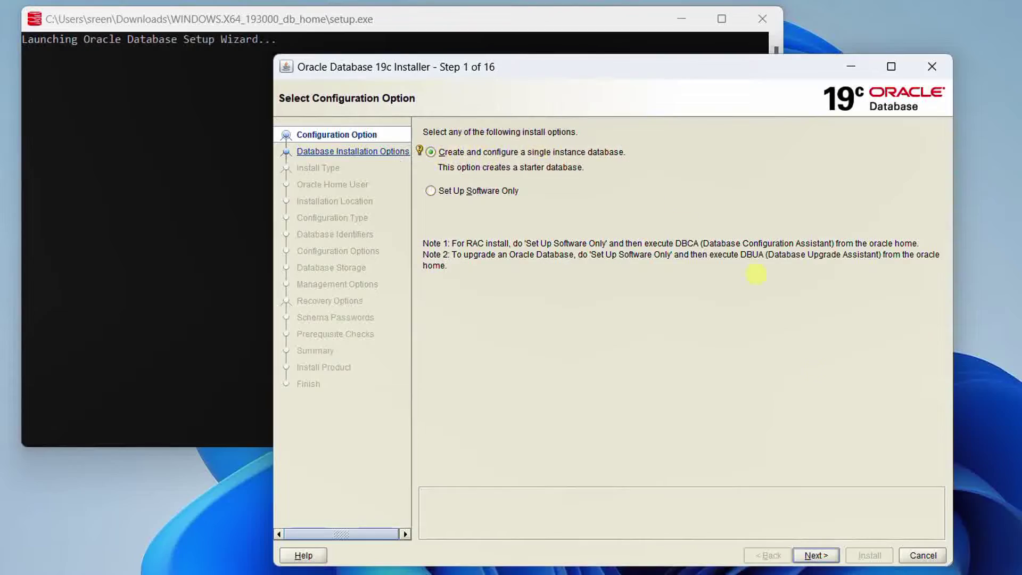
click(820, 554)
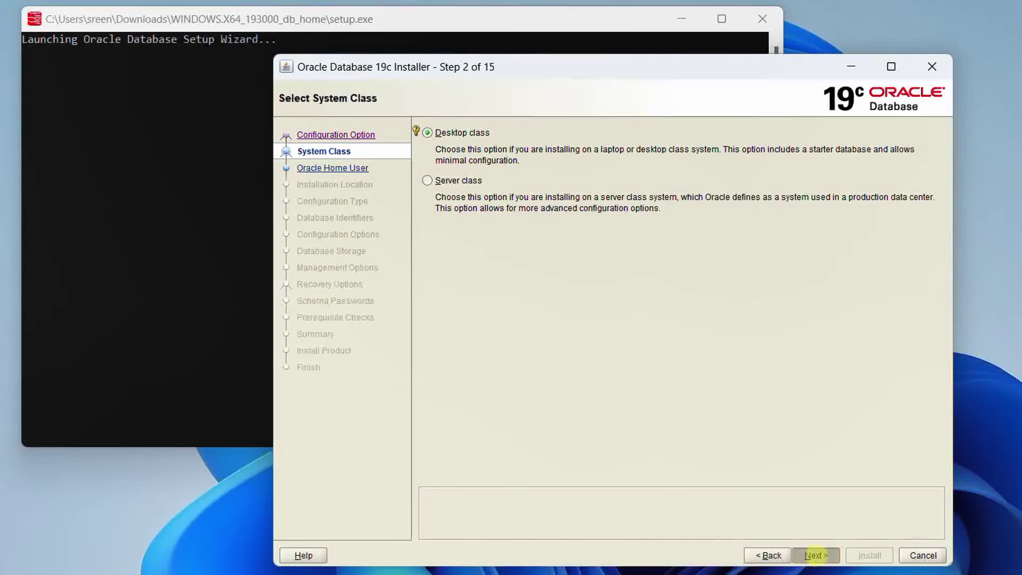
Step: Keep Desktop class, then create new Windows user 'techadmin' as Oracle home user with a confirmed password
click(817, 556)
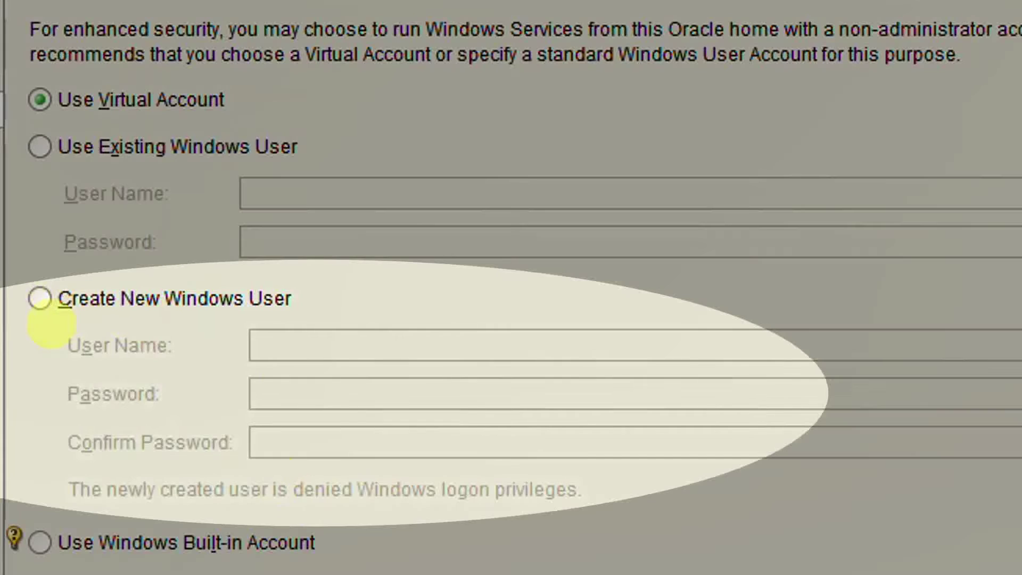
click(40, 298)
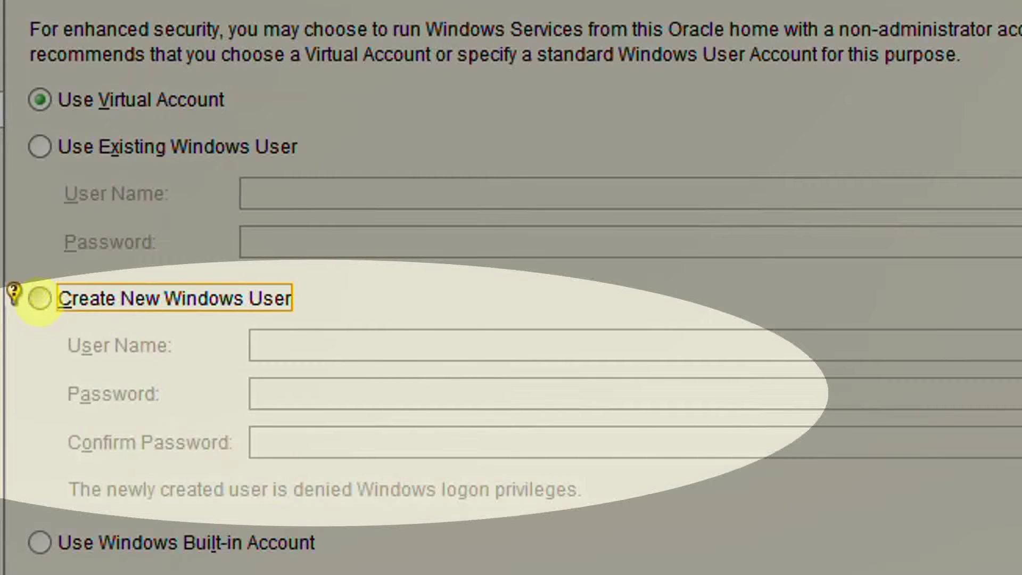
text(techadmin)
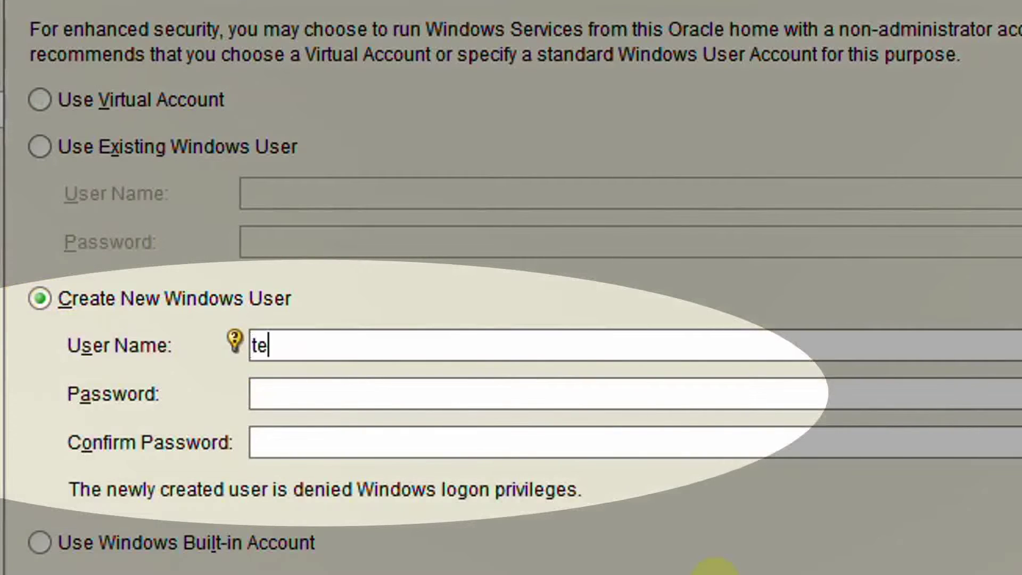
key(Tab)
text(••••)
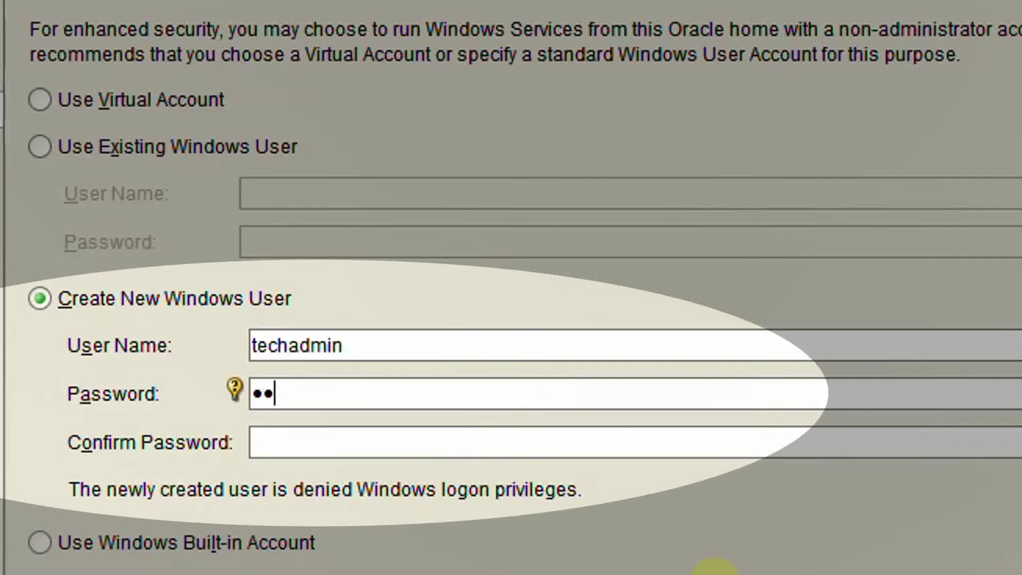
key(Tab)
text(••••)
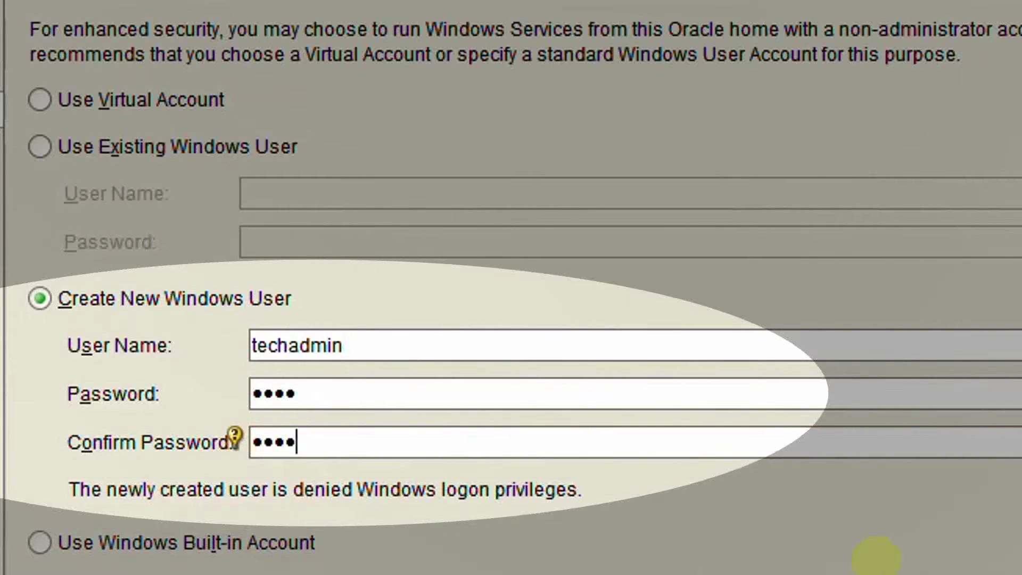
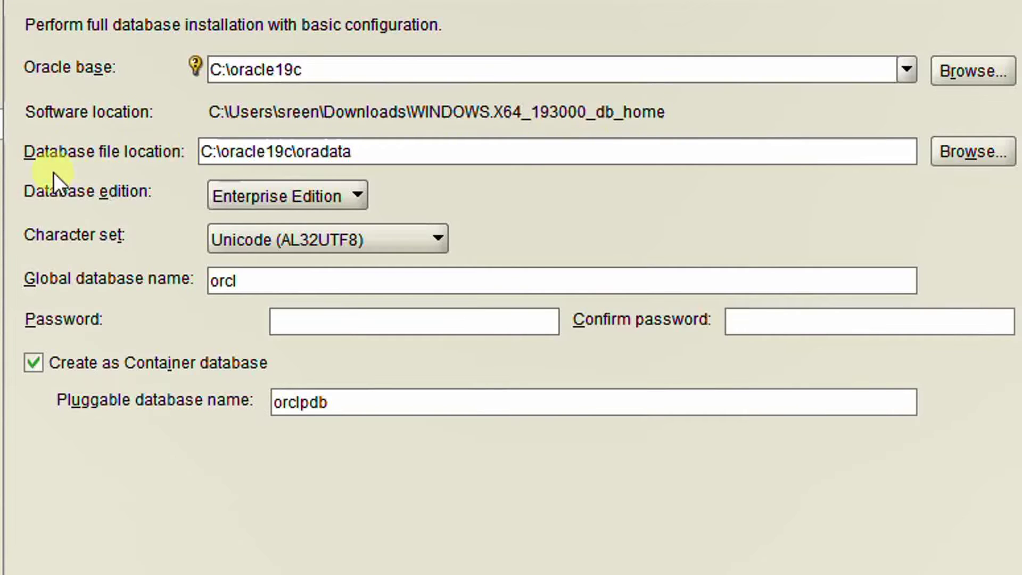
Step: Keep Enterprise Edition and global database name orcl, then enter the admin password
click(261, 154)
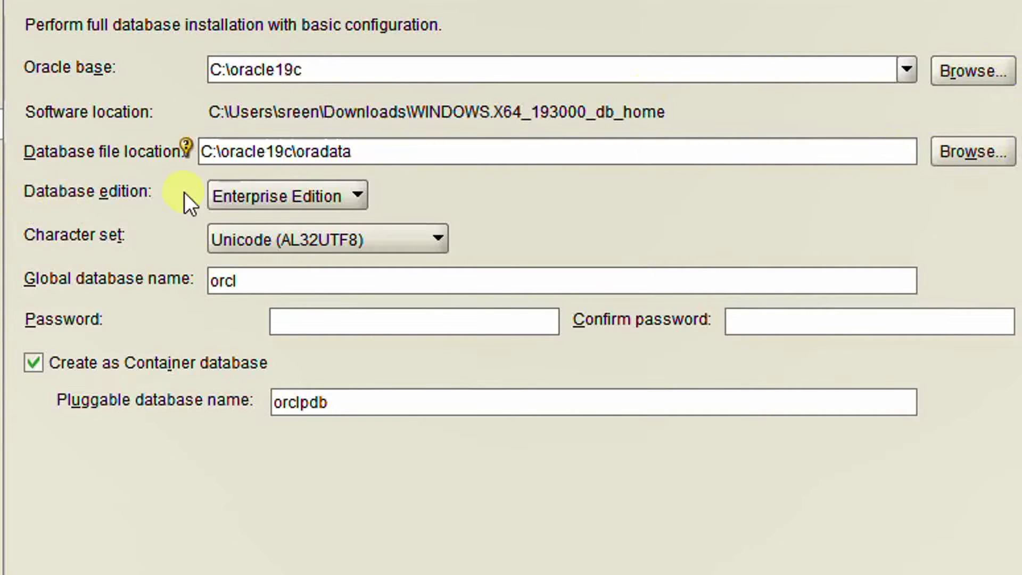
click(334, 195)
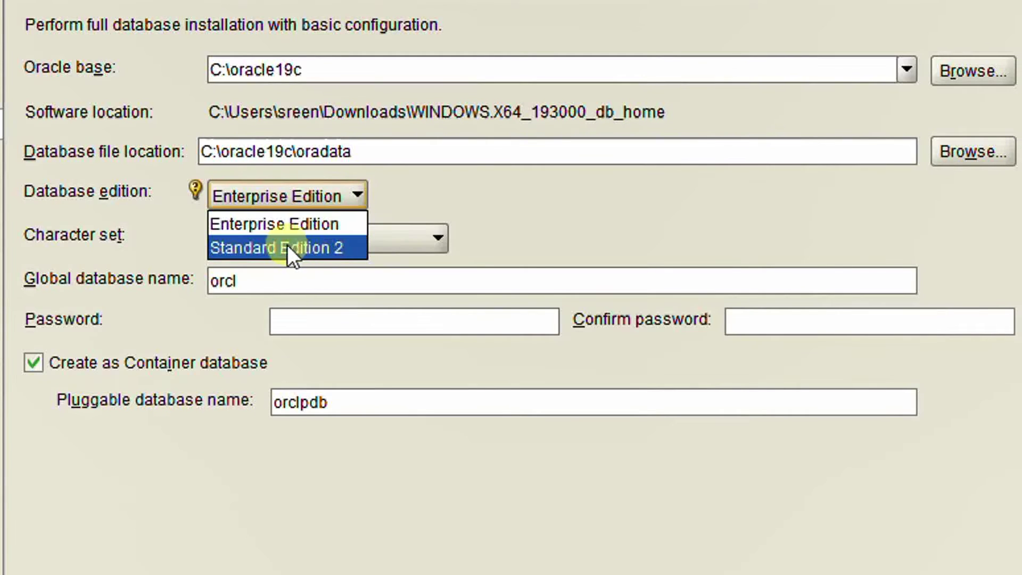
click(322, 226)
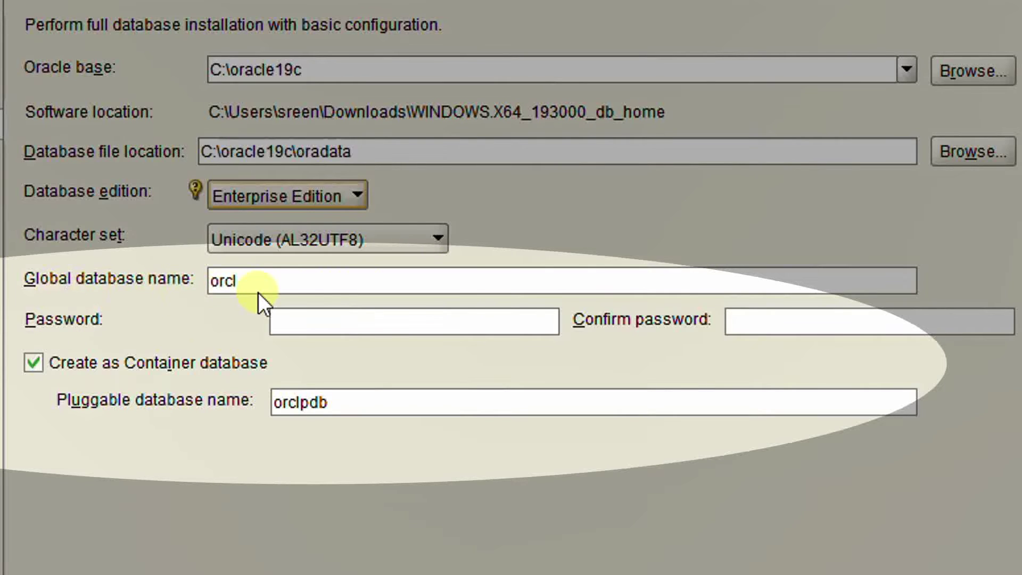
click(247, 280)
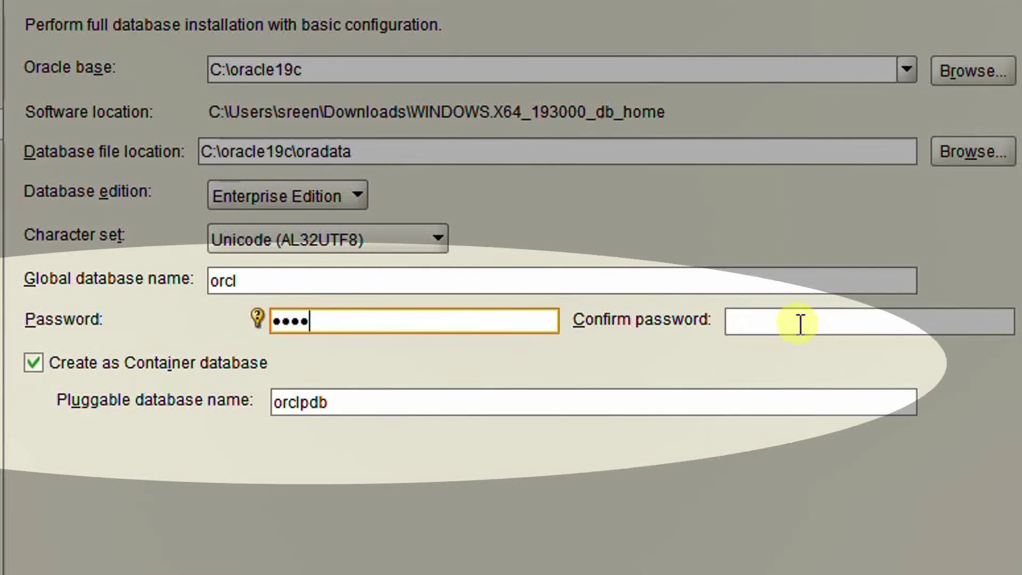
click(790, 323)
text(orcl)
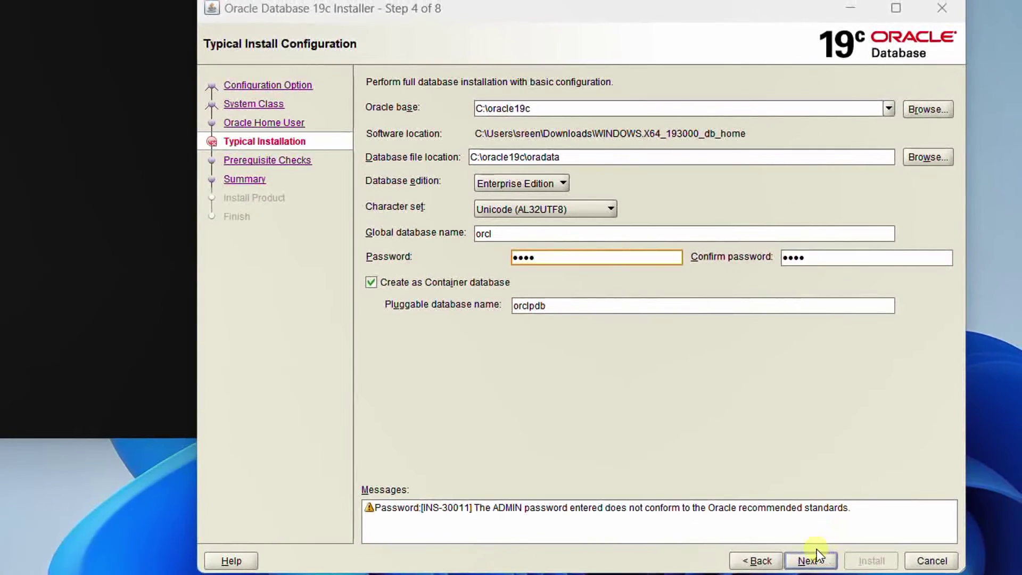
Step: Accept the INS-30011 weak-password warning and start the installation from the Summary page
click(809, 562)
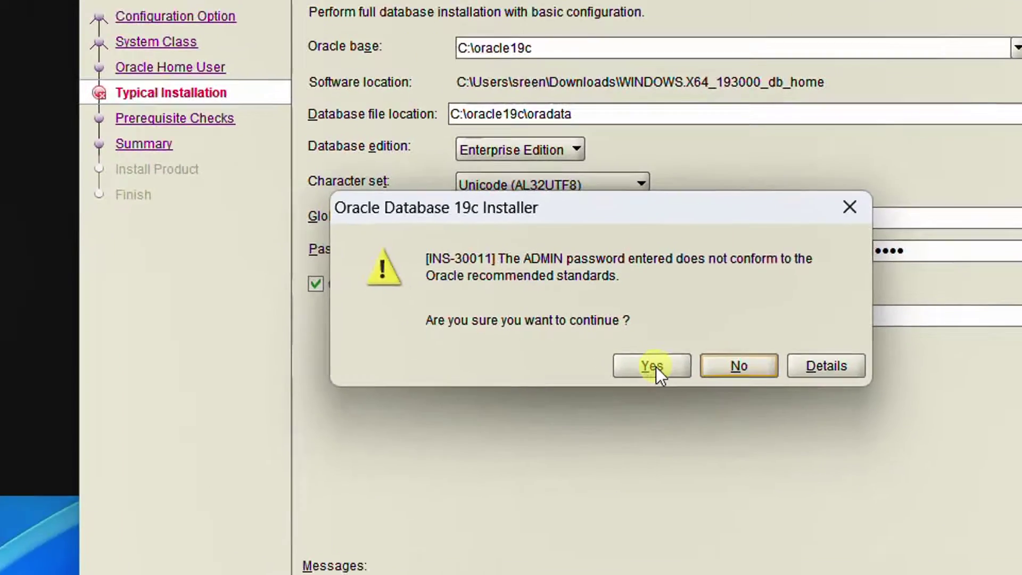
click(653, 366)
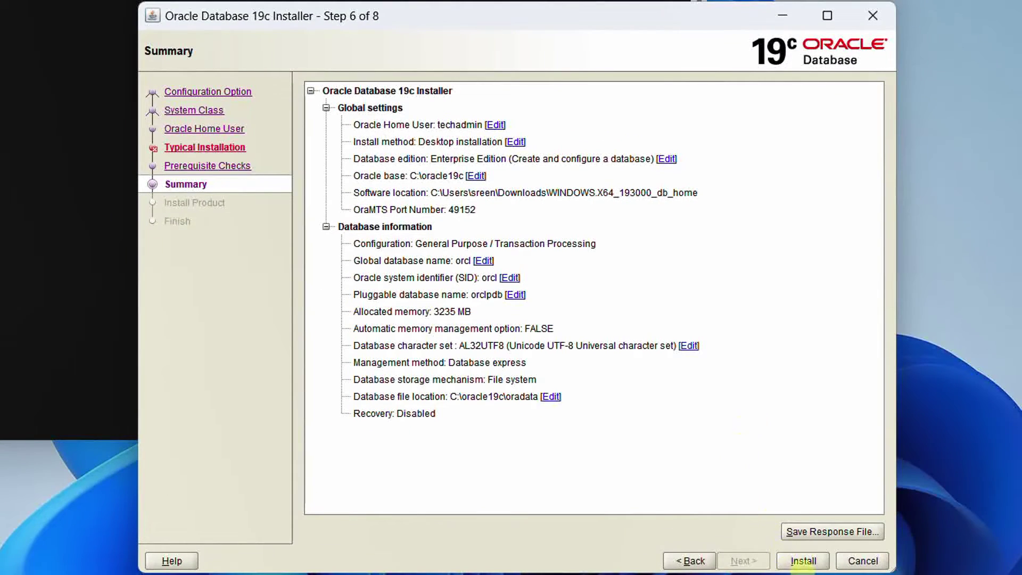
click(804, 560)
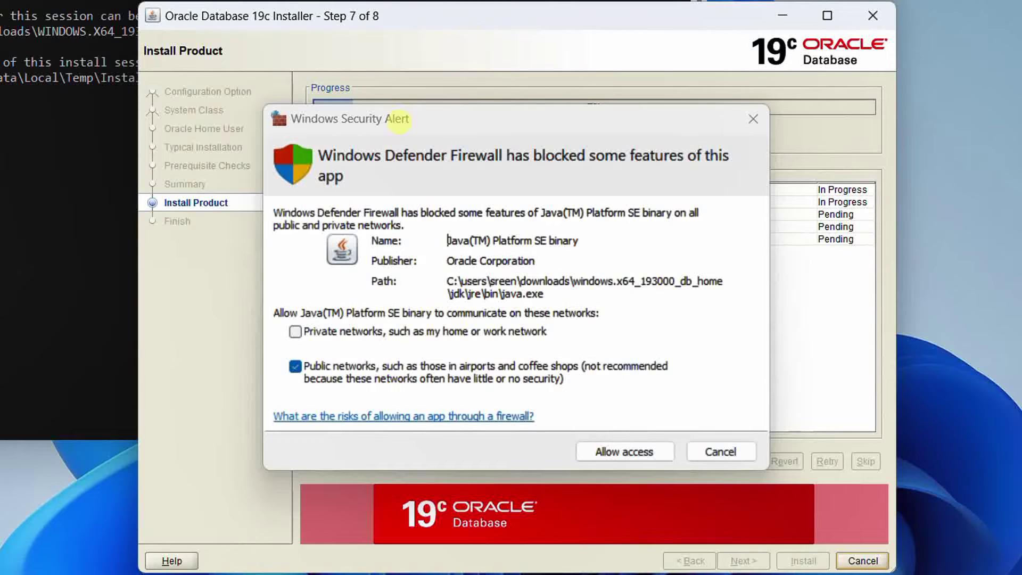
Step: Allow Java network access in the Windows Security firewall alert
click(626, 451)
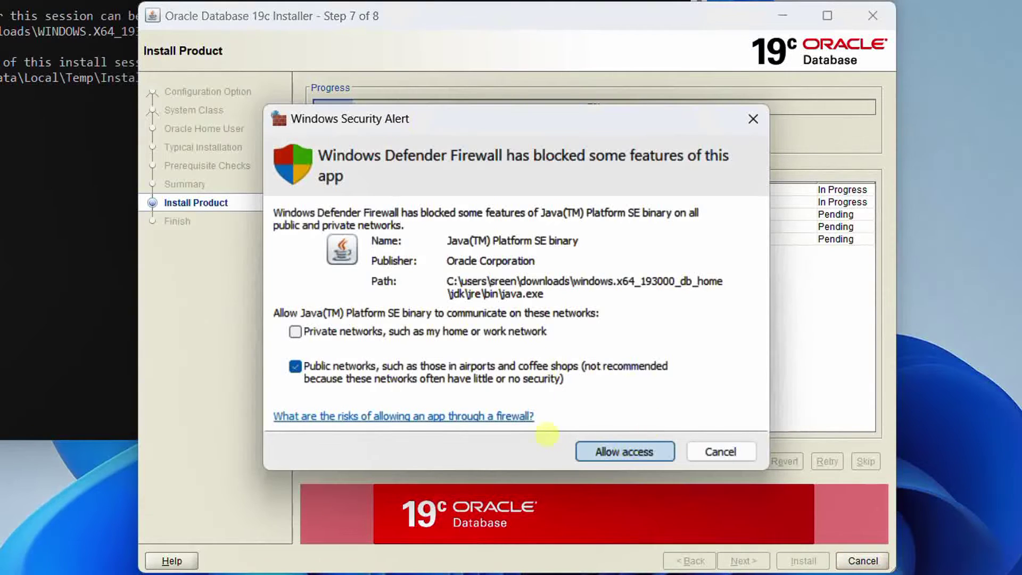
click(646, 450)
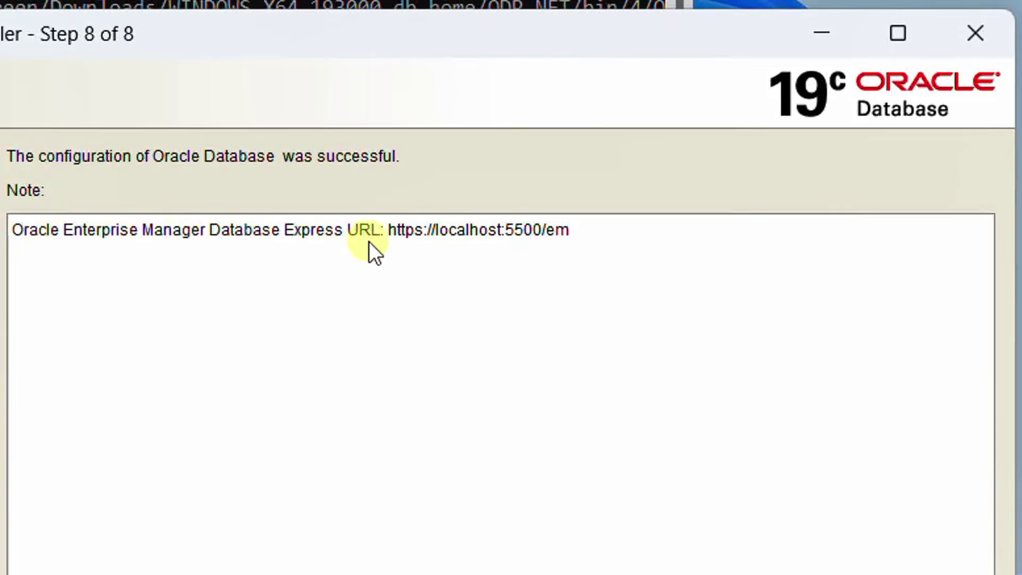
drag(348, 230, 565, 230)
key(ctrl+c)
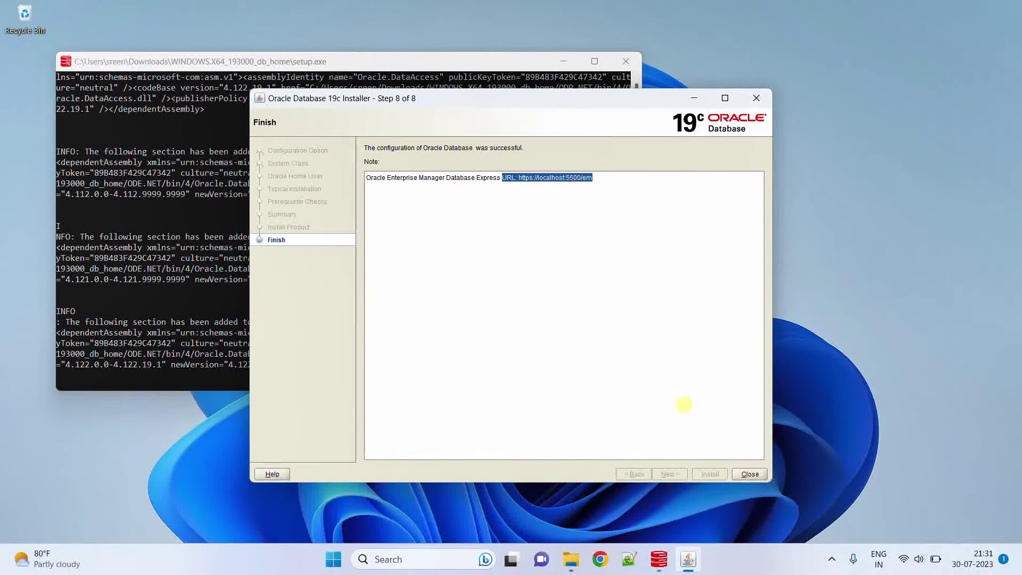
click(750, 474)
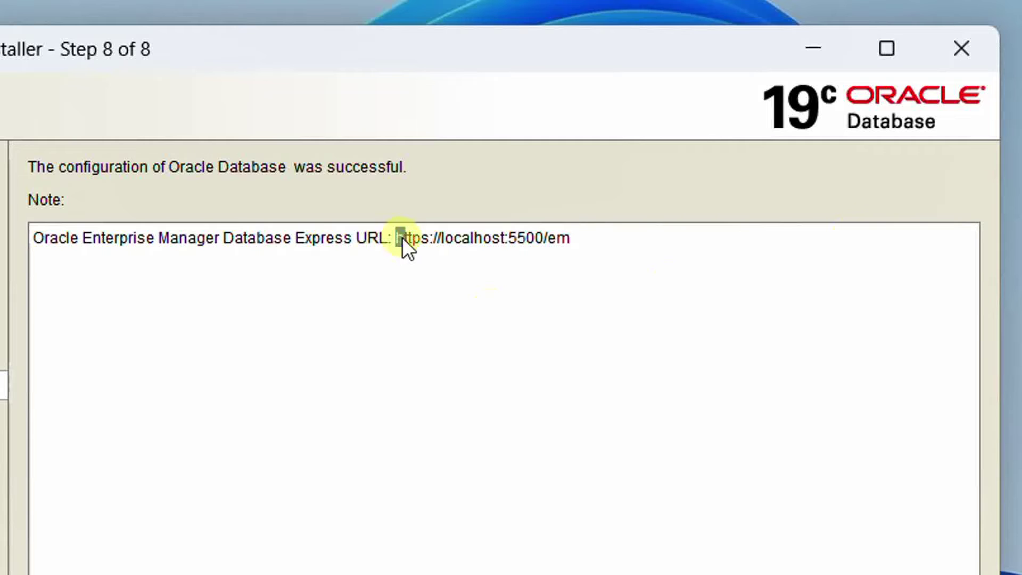
drag(471, 237, 562, 243)
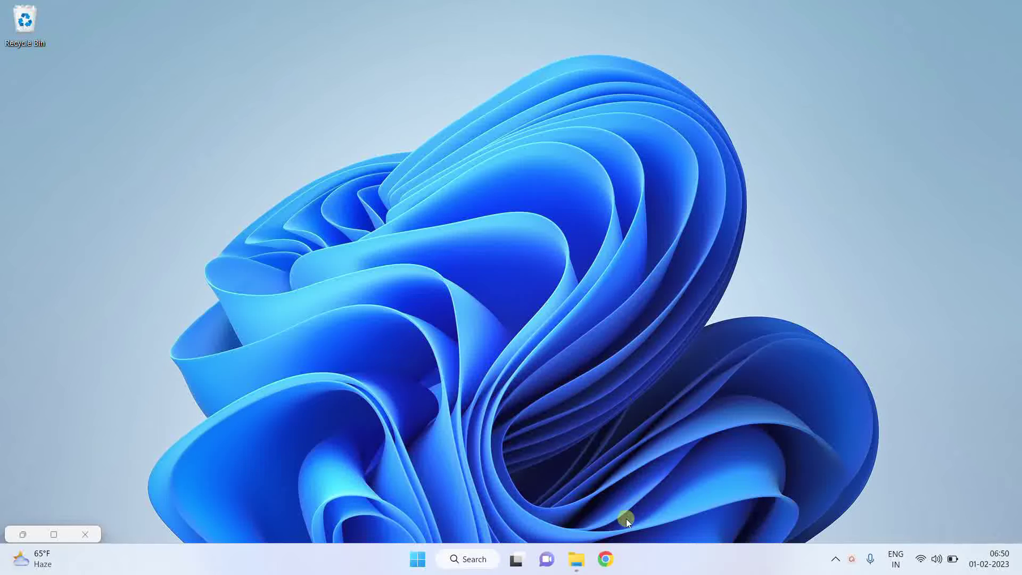
click(610, 556)
click(266, 37)
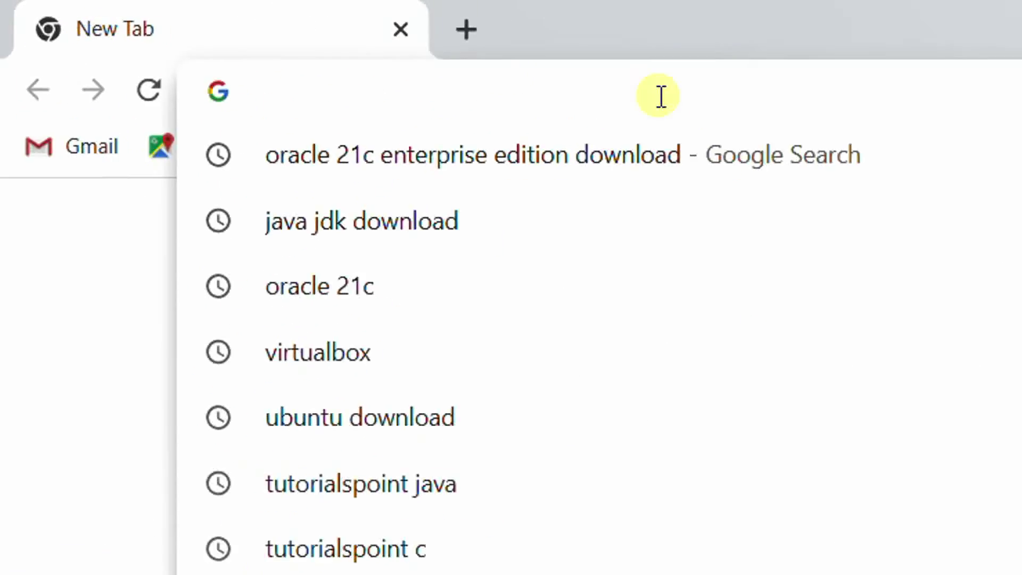
key(ctrl+v)
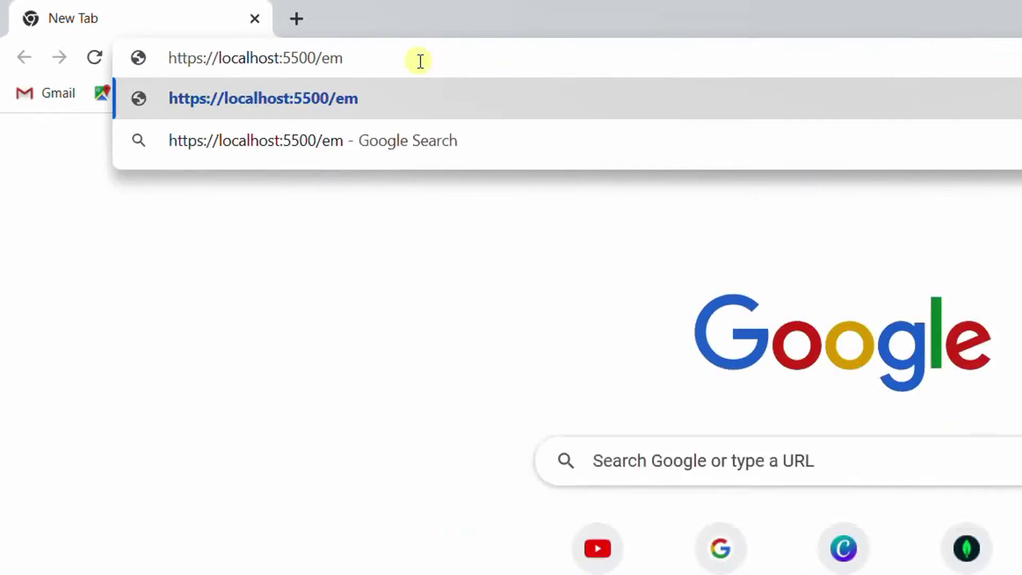
key(Return)
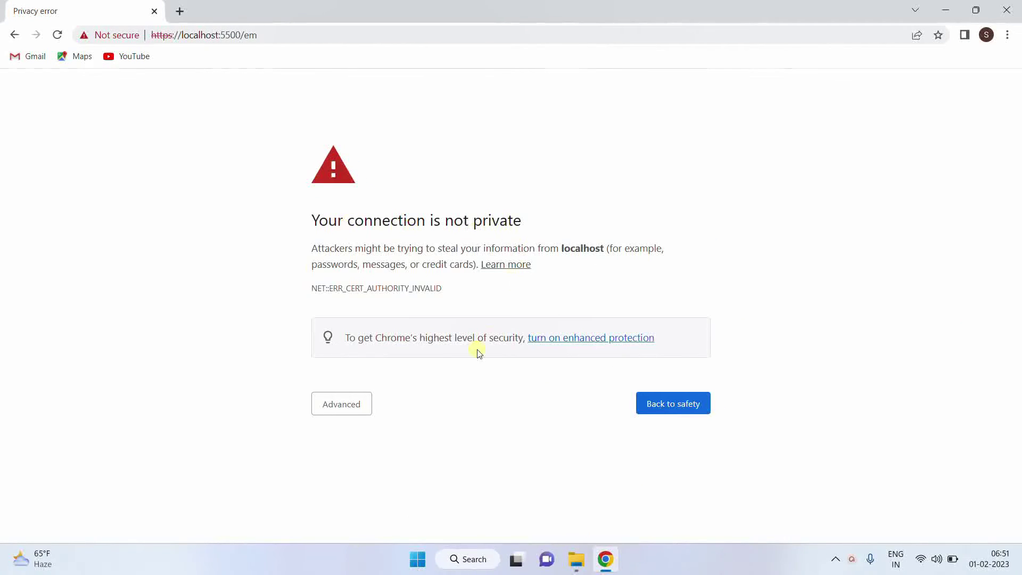
click(343, 406)
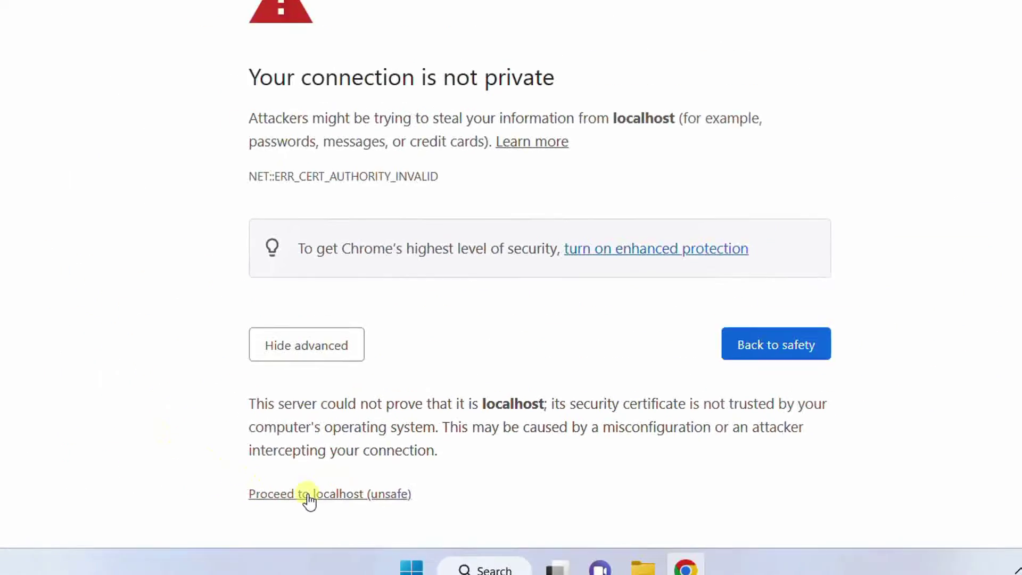
click(309, 495)
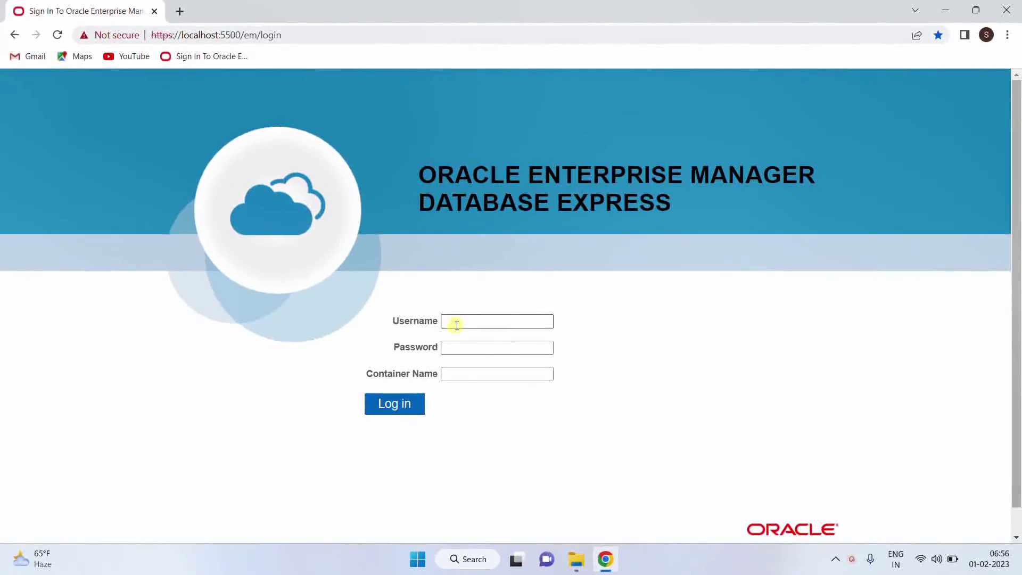
Step: Bookmark the Enterprise Manager Database Express login page in Chrome
click(1007, 34)
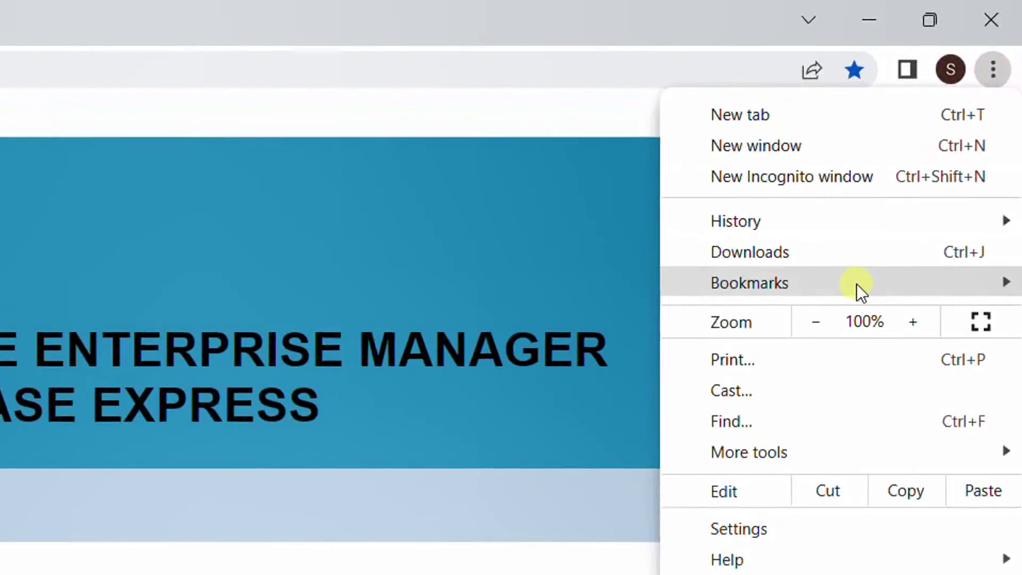
mouse_move(885, 242)
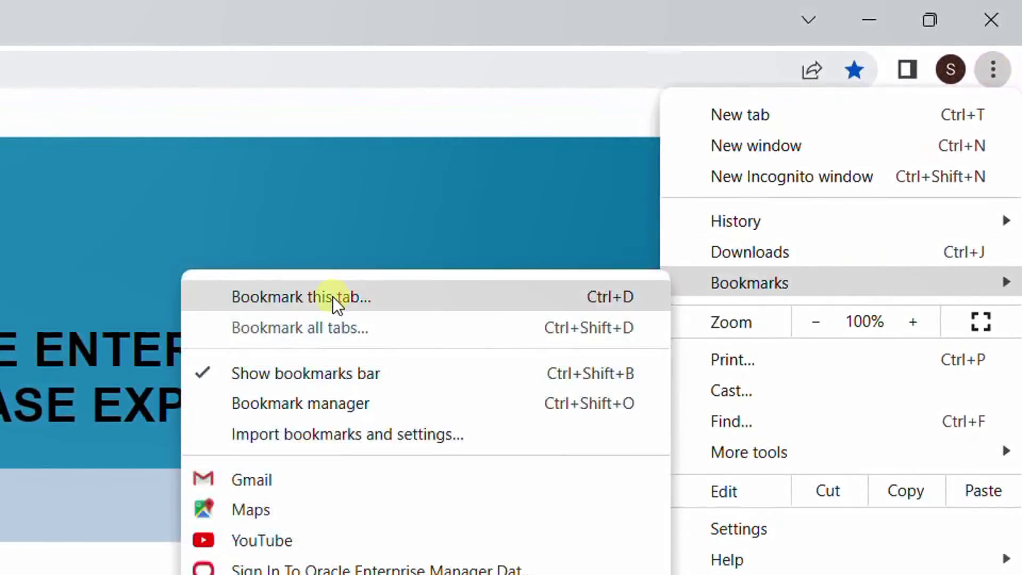
click(333, 296)
click(699, 318)
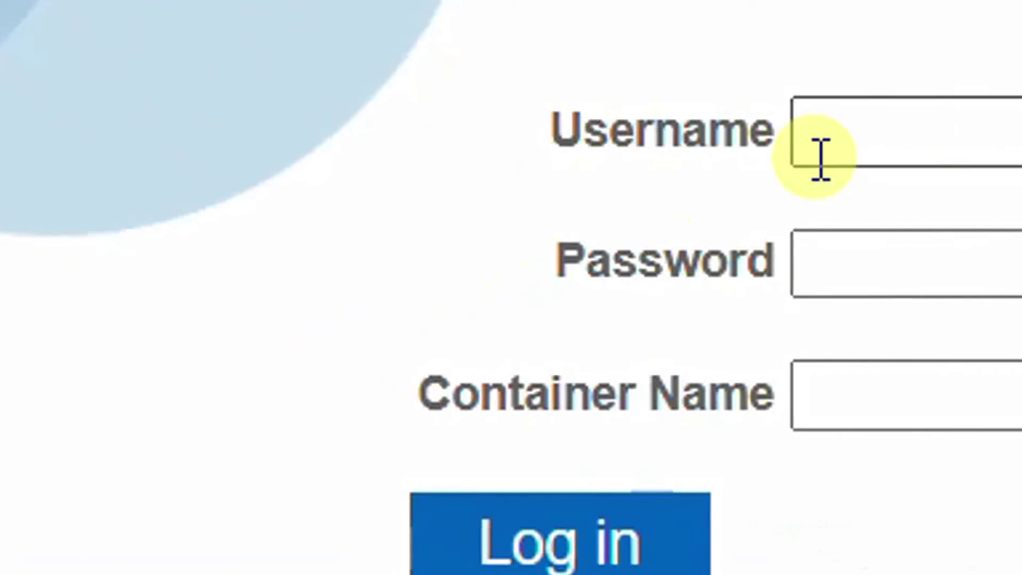
Step: Log in to EM Express as system with the admin password
click(468, 306)
text(s)
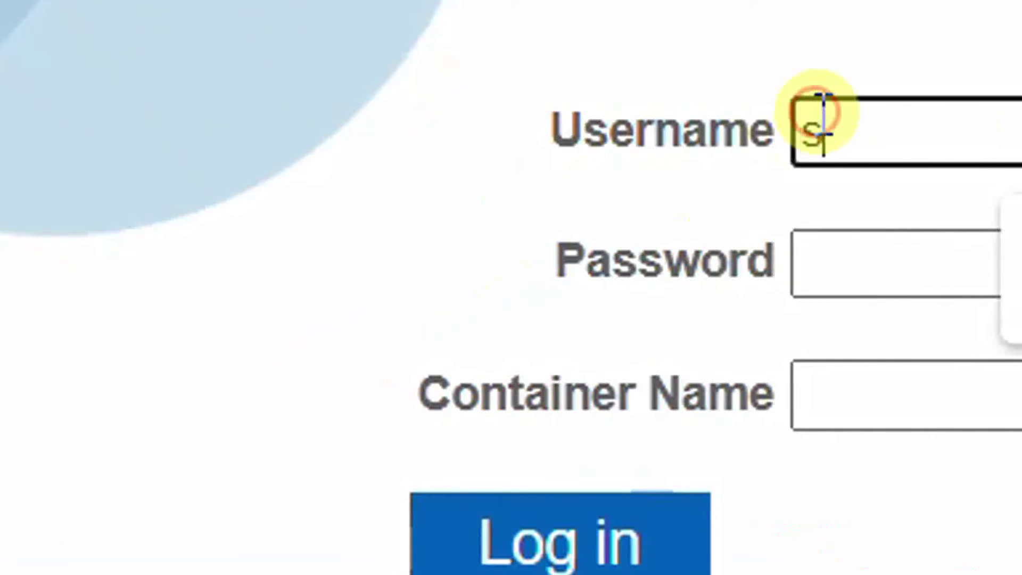
text(ystem)
click(821, 261)
text(••••)
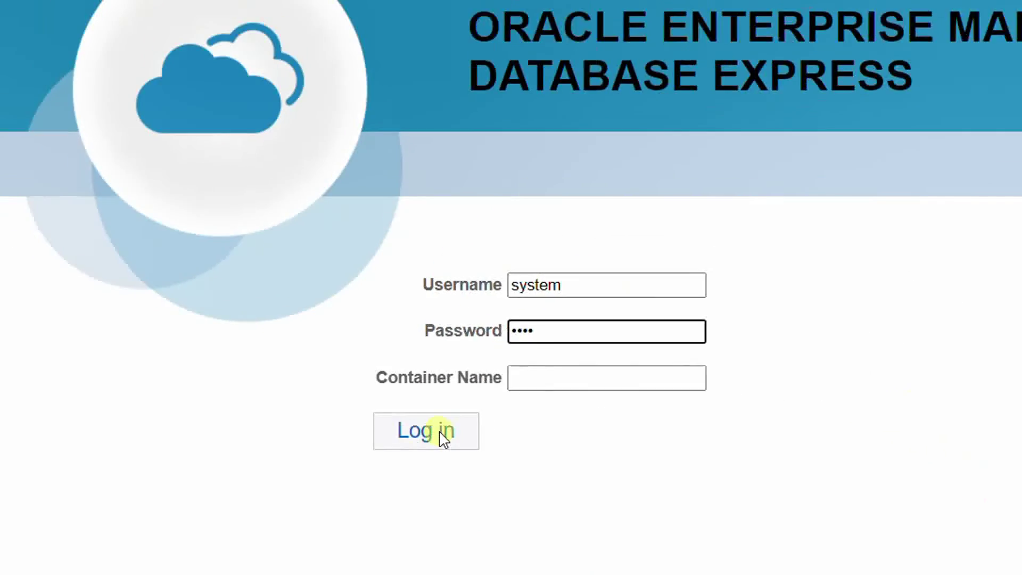
click(679, 551)
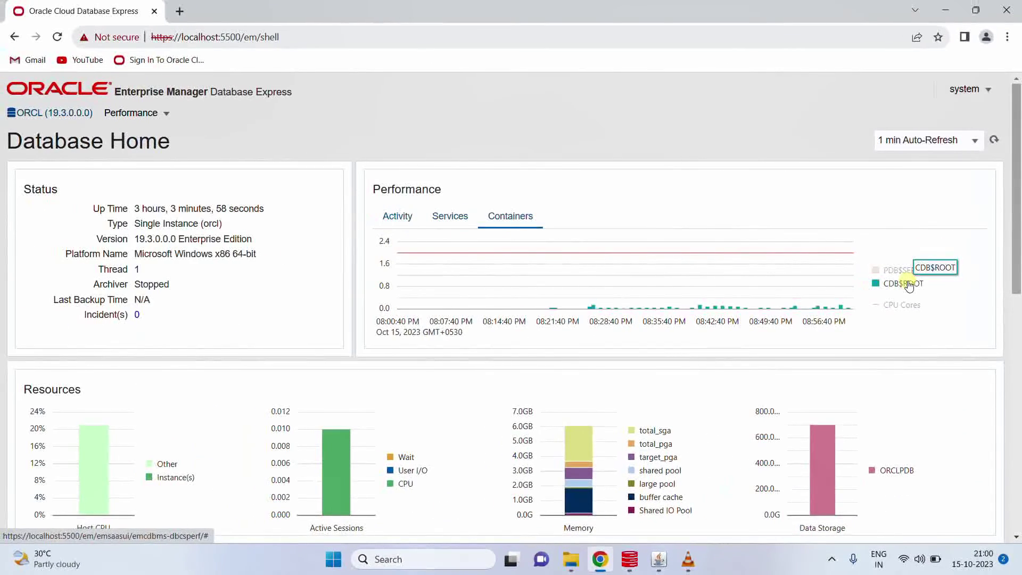
scroll(301, 236, down, 1)
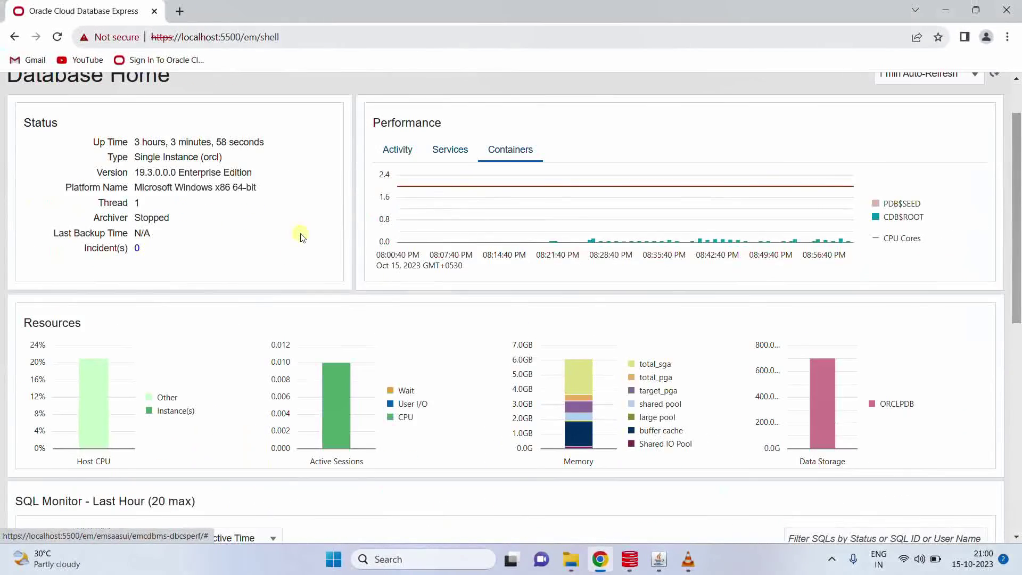
scroll(302, 237, down, 1)
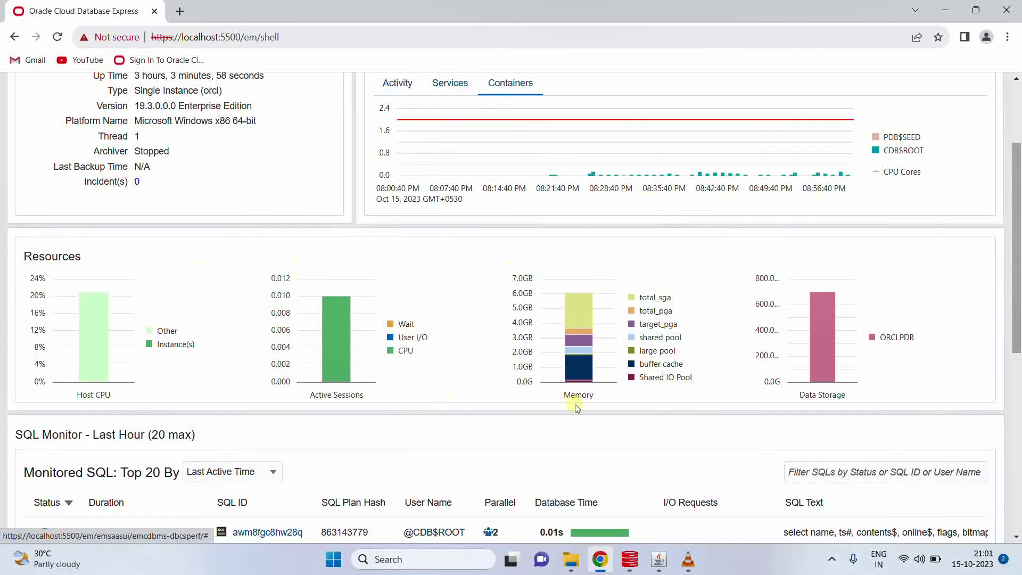
scroll(565, 337, down, 4)
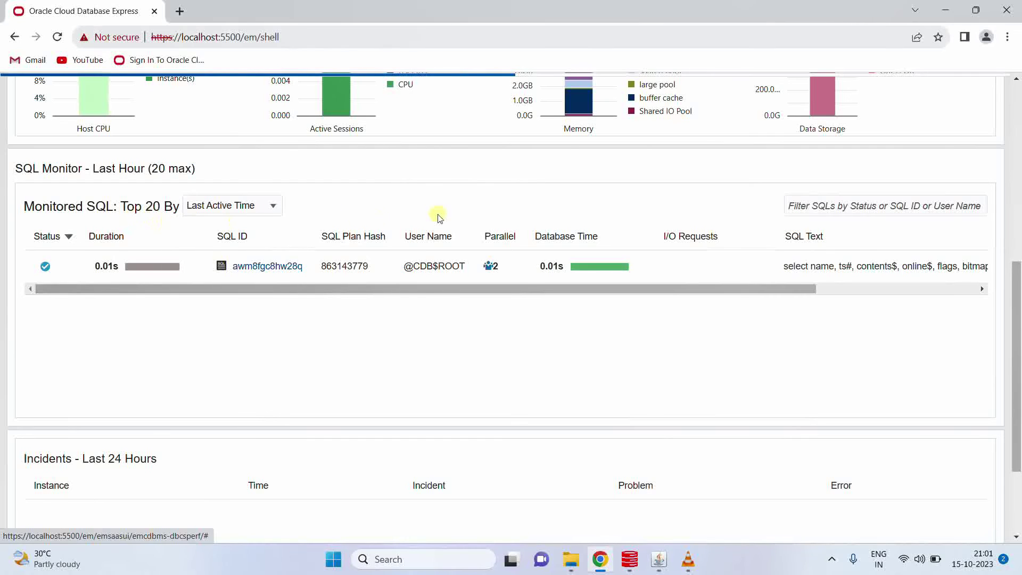
scroll(439, 223, down, 2)
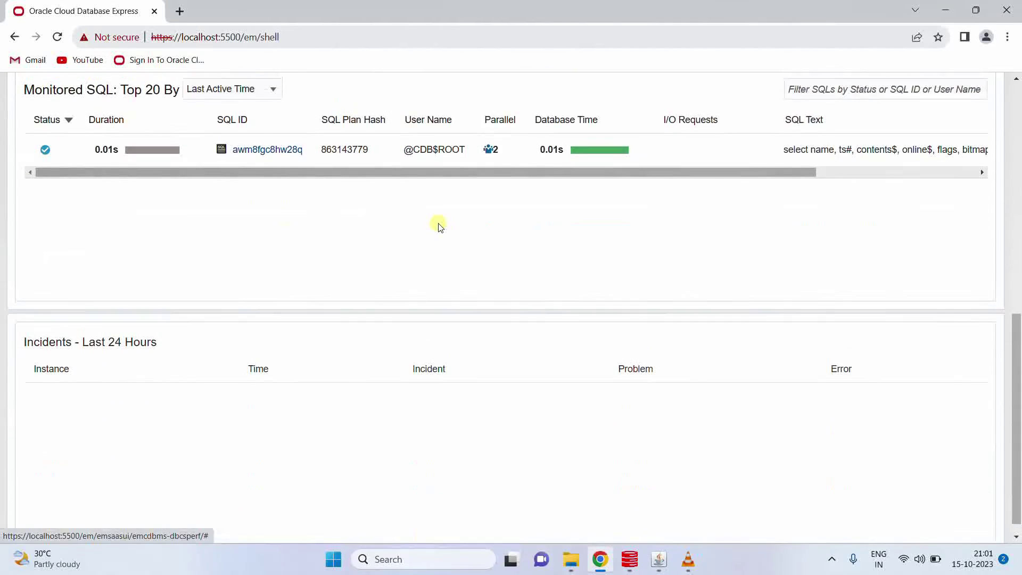
scroll(440, 226, up, 5)
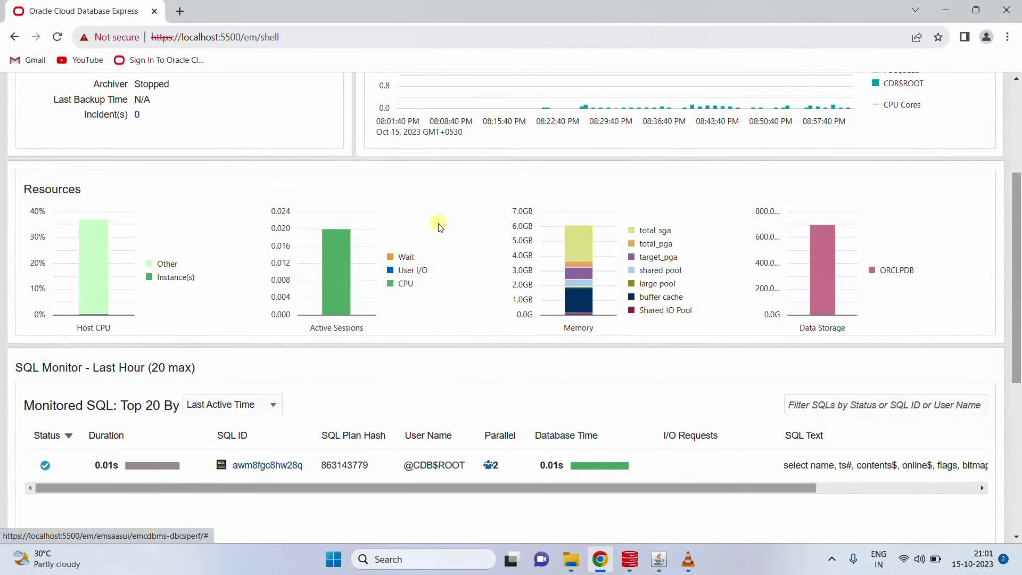
scroll(440, 226, up, 3)
scroll(440, 227, down, 5)
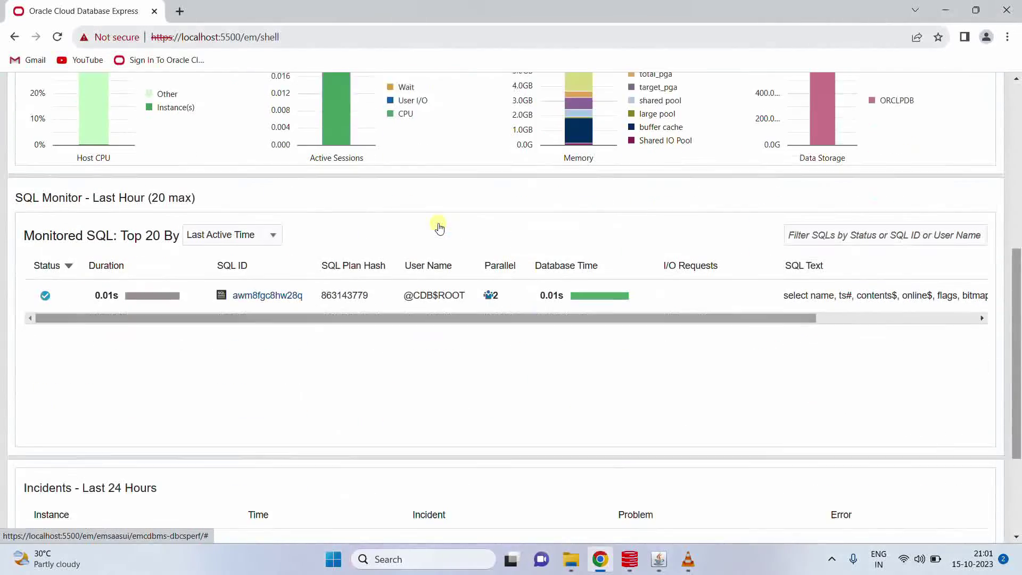
scroll(373, 231, down, 1)
scroll(304, 234, up, 7)
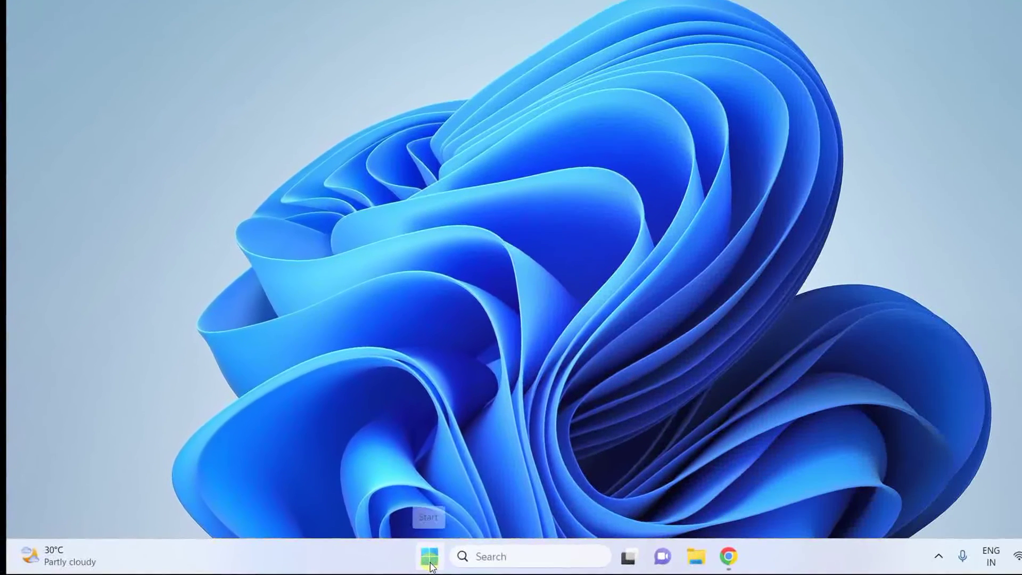
Step: Launch SQL Plus from the Oracle - OraDB19Home1 Start menu group and enter username system
key(super)
click(742, 71)
scroll(532, 274, down, 6)
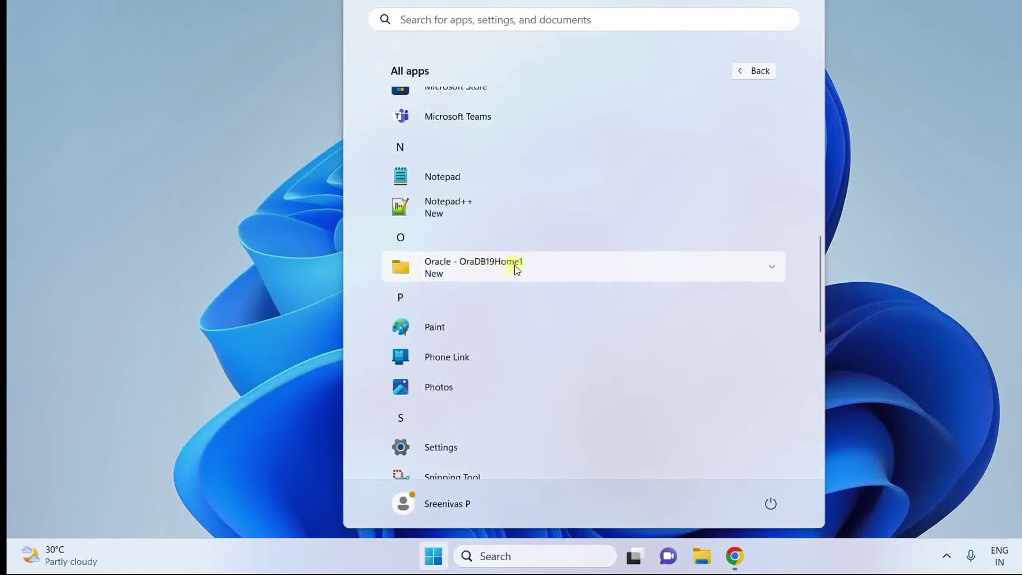
click(764, 275)
scroll(554, 303, down, 5)
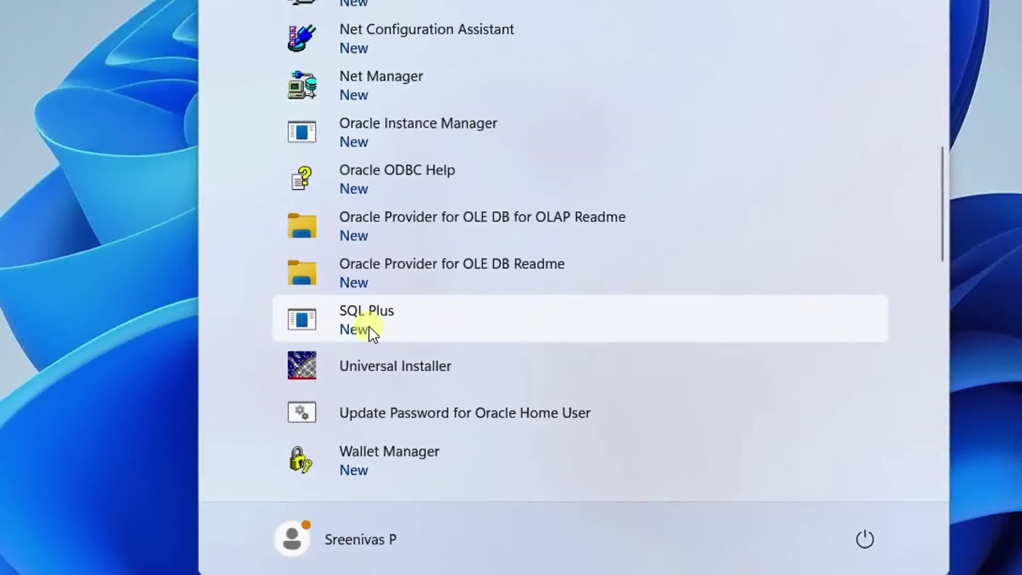
click(311, 173)
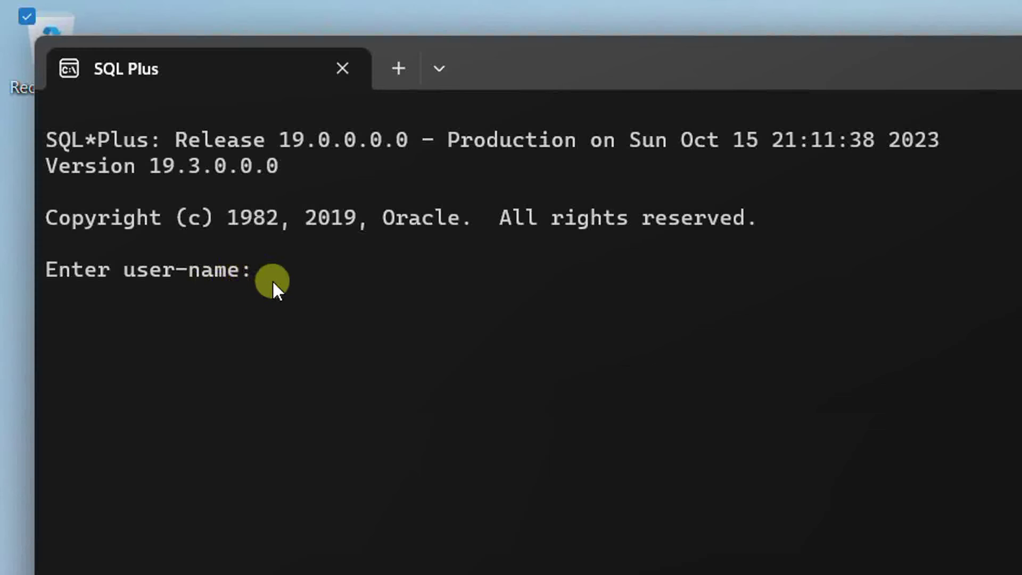
text(sys)
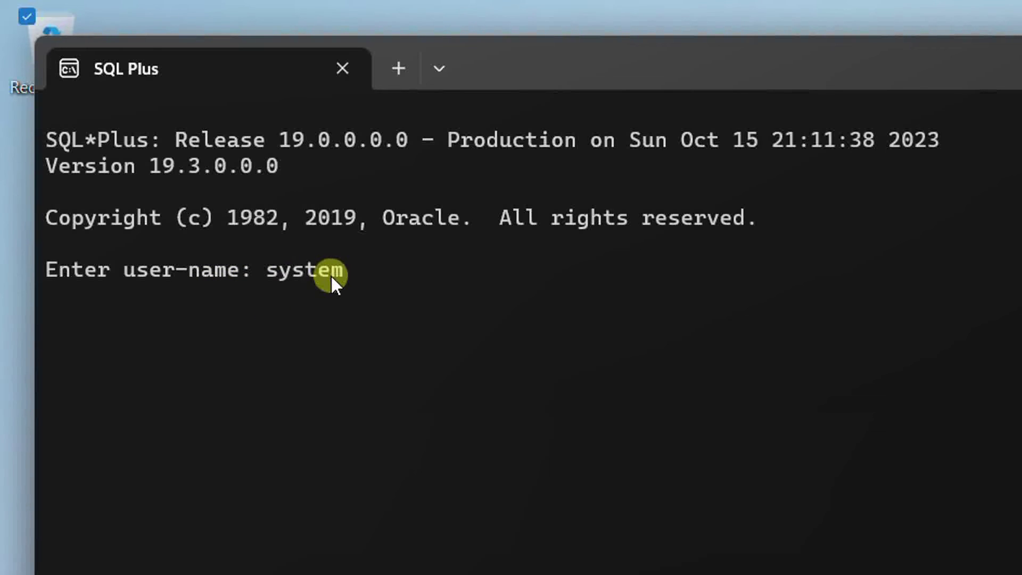
text(tem)
key(Return)
key(Return)
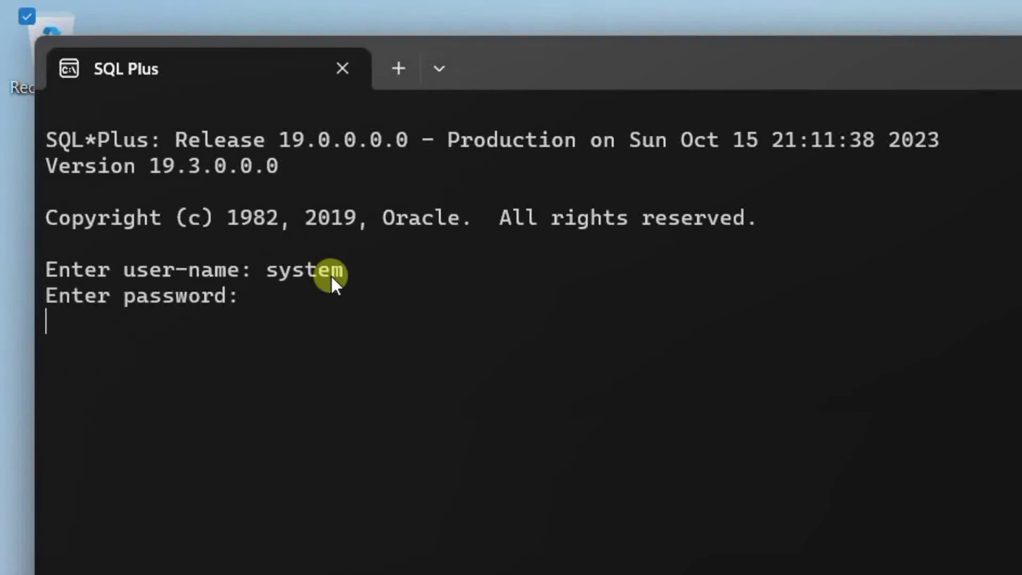